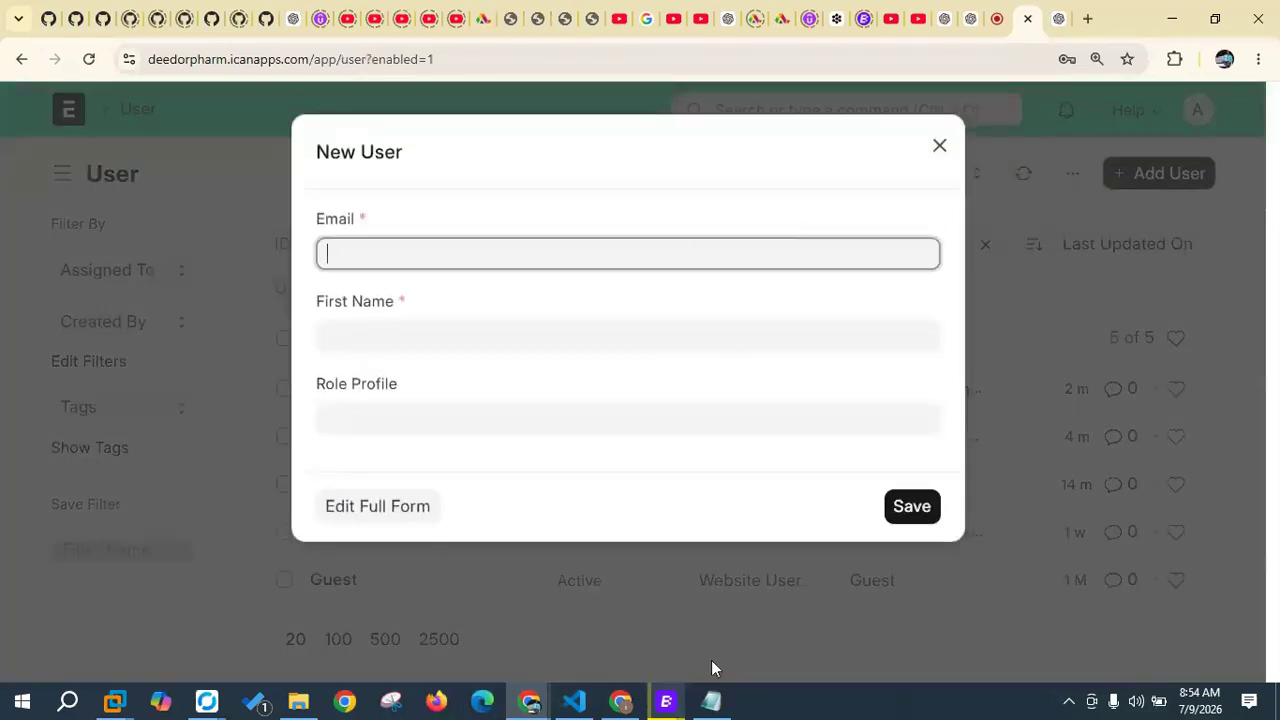
Step: Bring the Pharmacy Staff List .txt file in Notepad up over the ERPNext User list
left_click(711, 701)
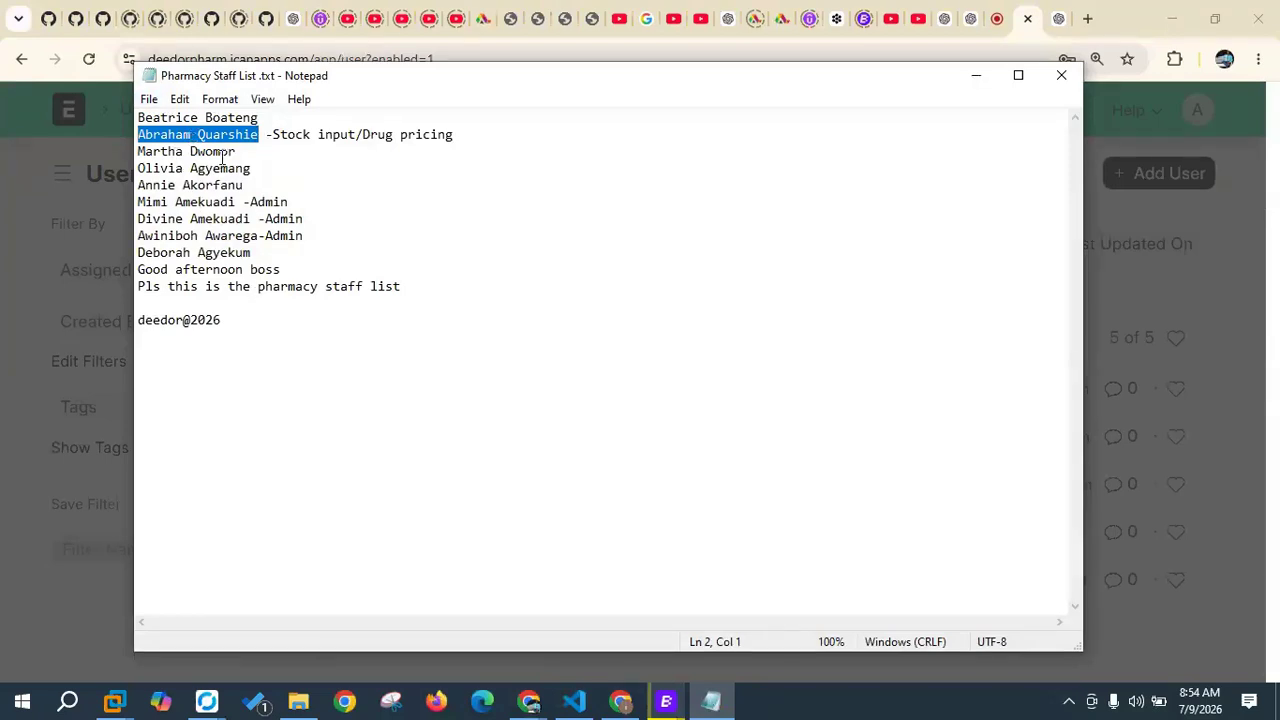
Step: Copy the third staff member's full name from the Notepad staff list
left_click_drag(236, 151, 138, 151)
right_click(148, 155)
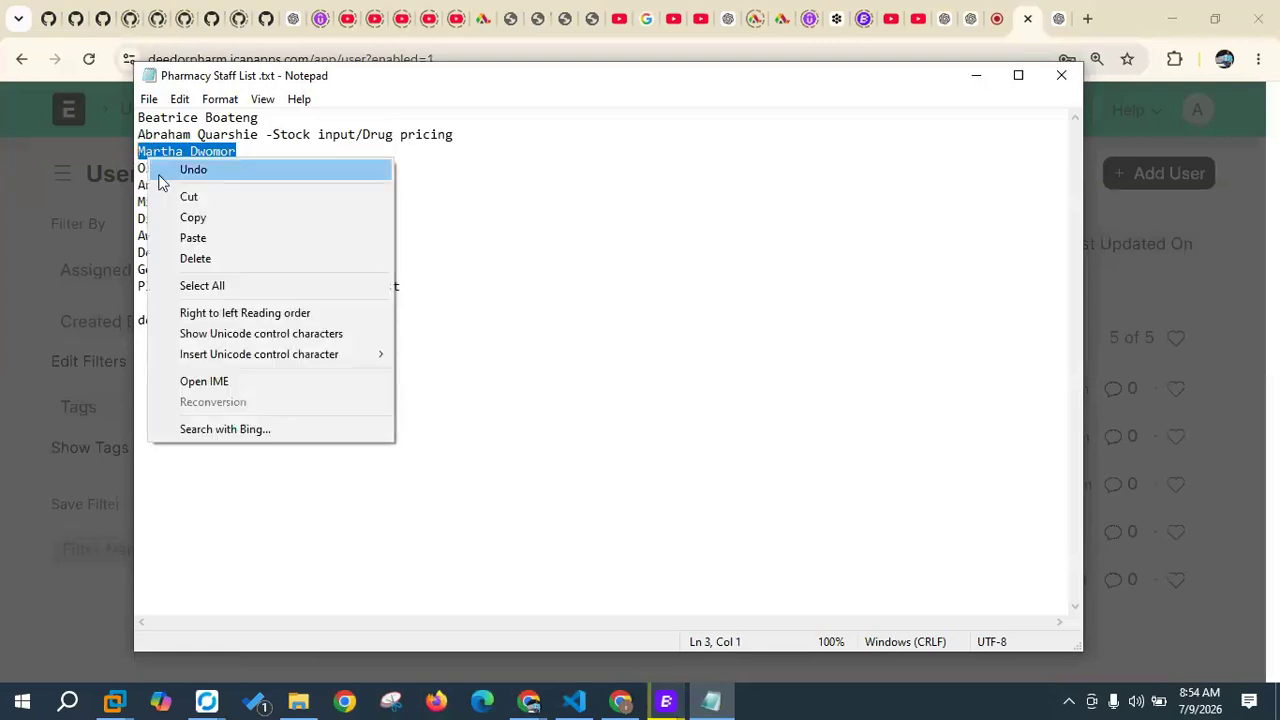
left_click(175, 215)
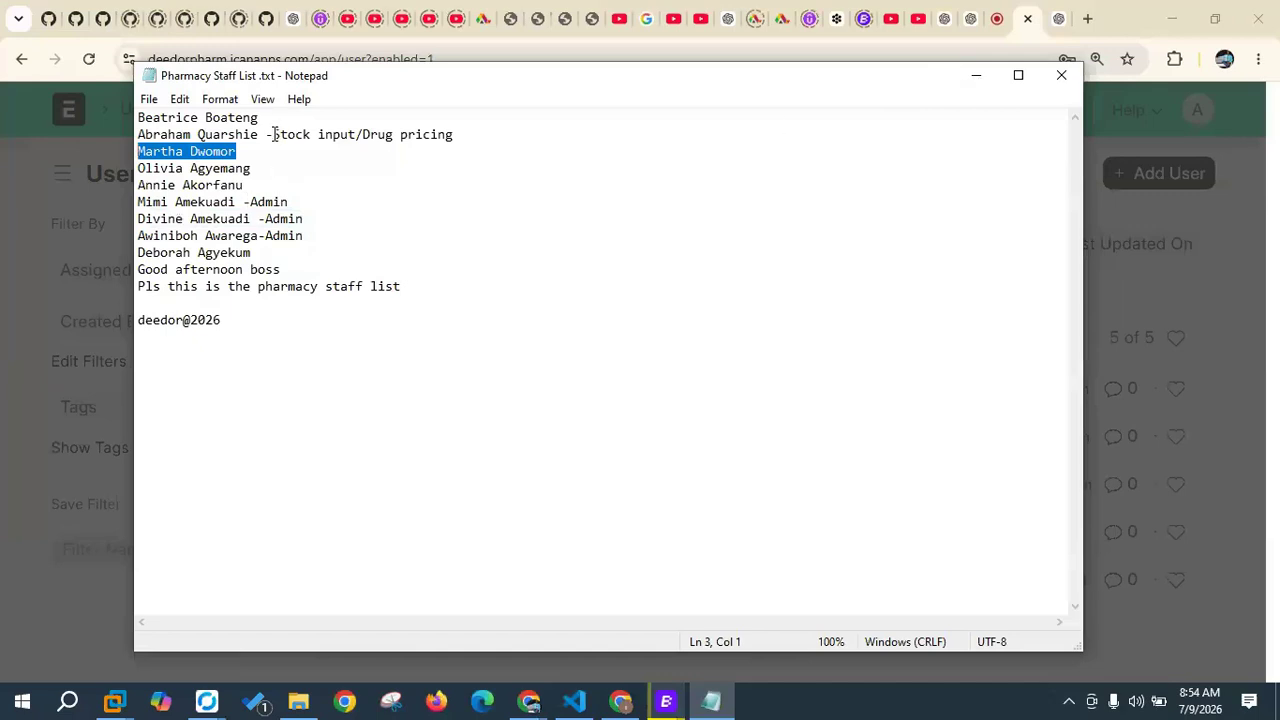
Step: Select the Admin notes and the second and third staff entries to review the list
double_click(264, 202)
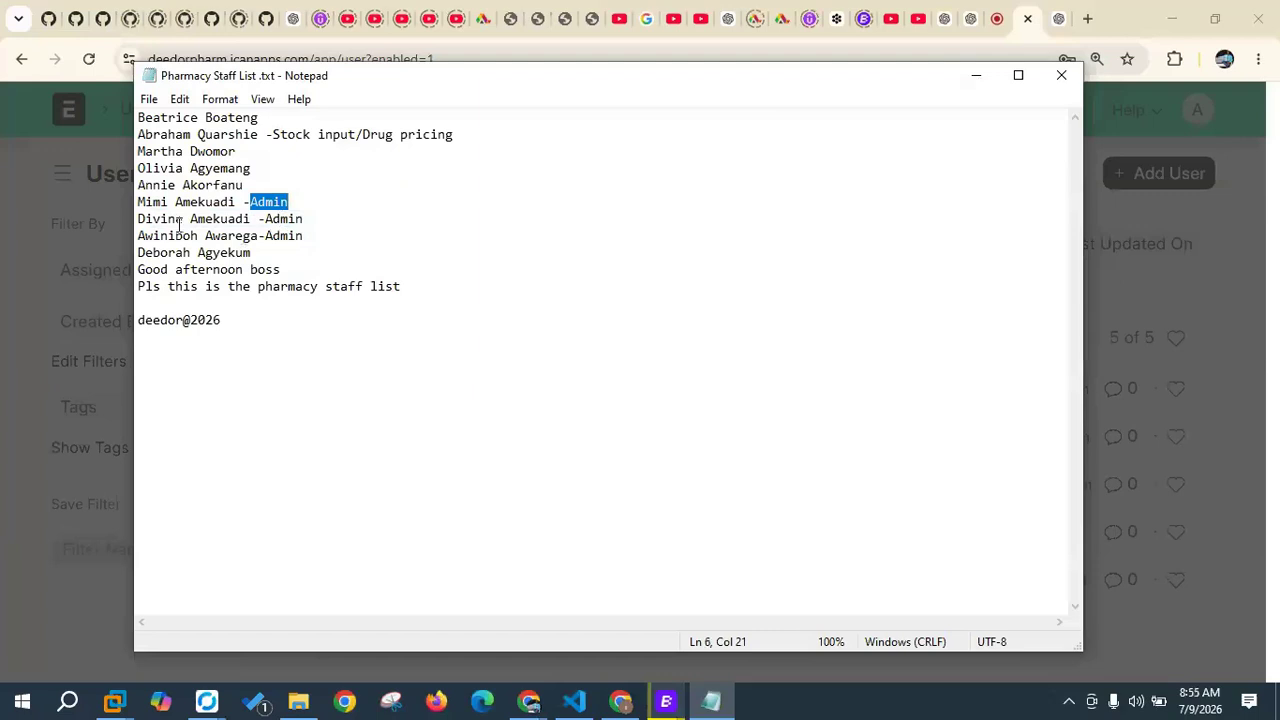
double_click(286, 218)
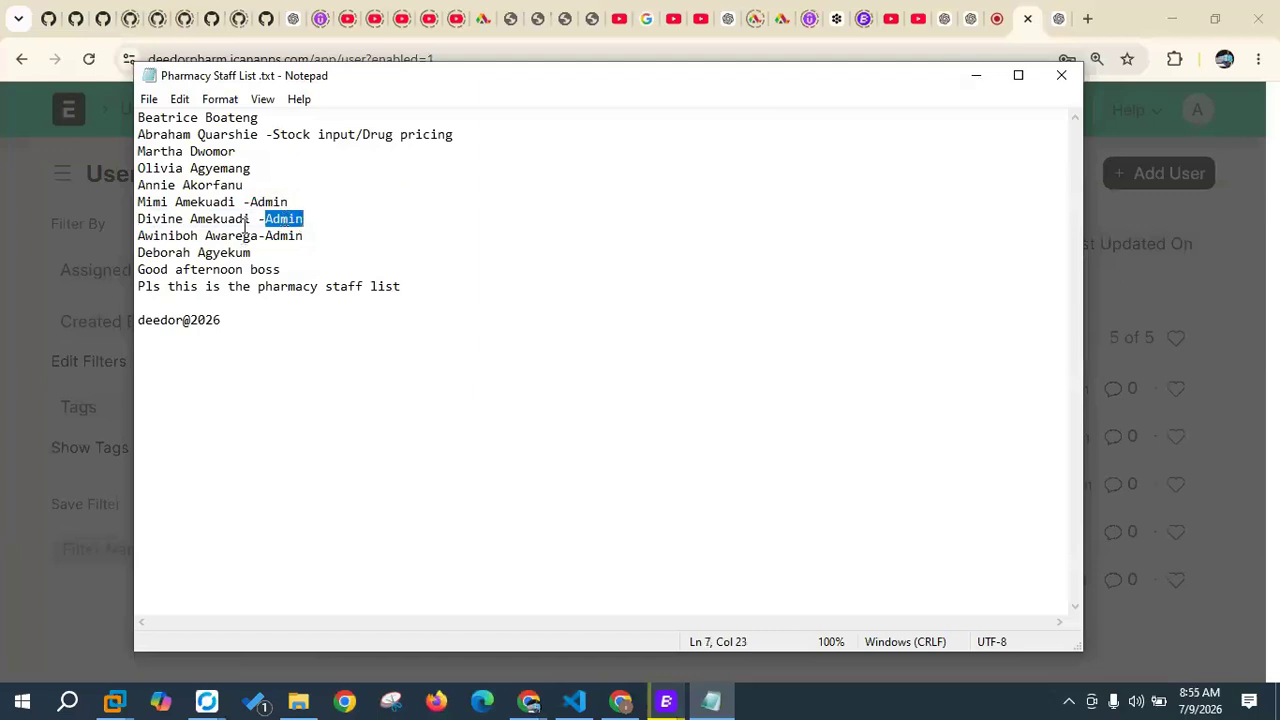
double_click(301, 236)
left_click(137, 134)
left_click_drag(137, 134, 266, 146)
left_click(278, 136)
Step: Minimize Notepad and switch to ERPNext's full new-user form
left_click(987, 80)
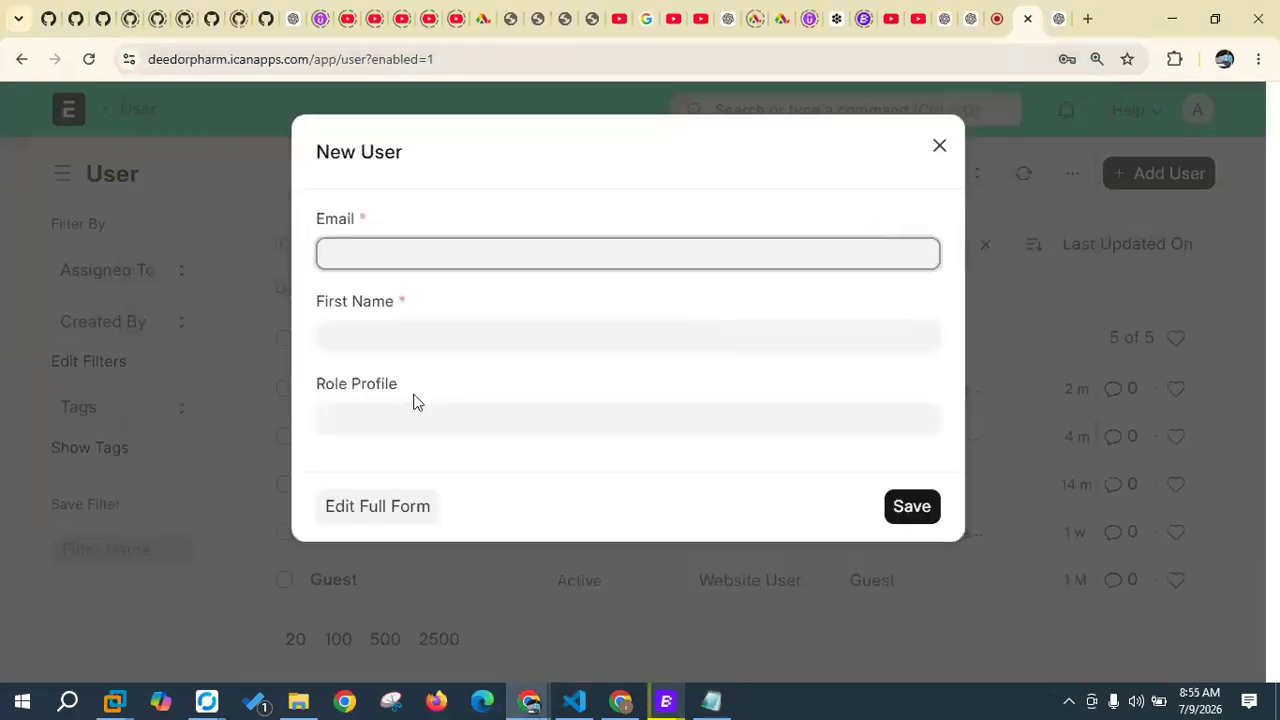
left_click(388, 518)
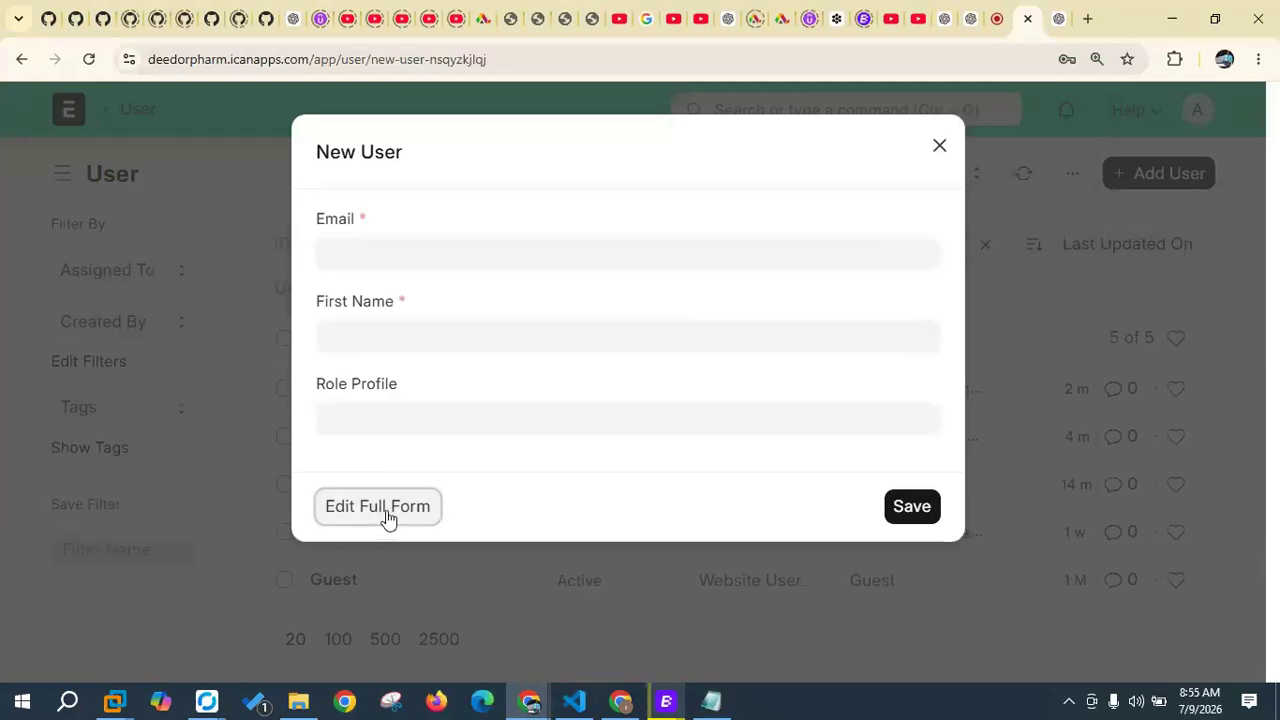
scroll(393, 333, "down", 1)
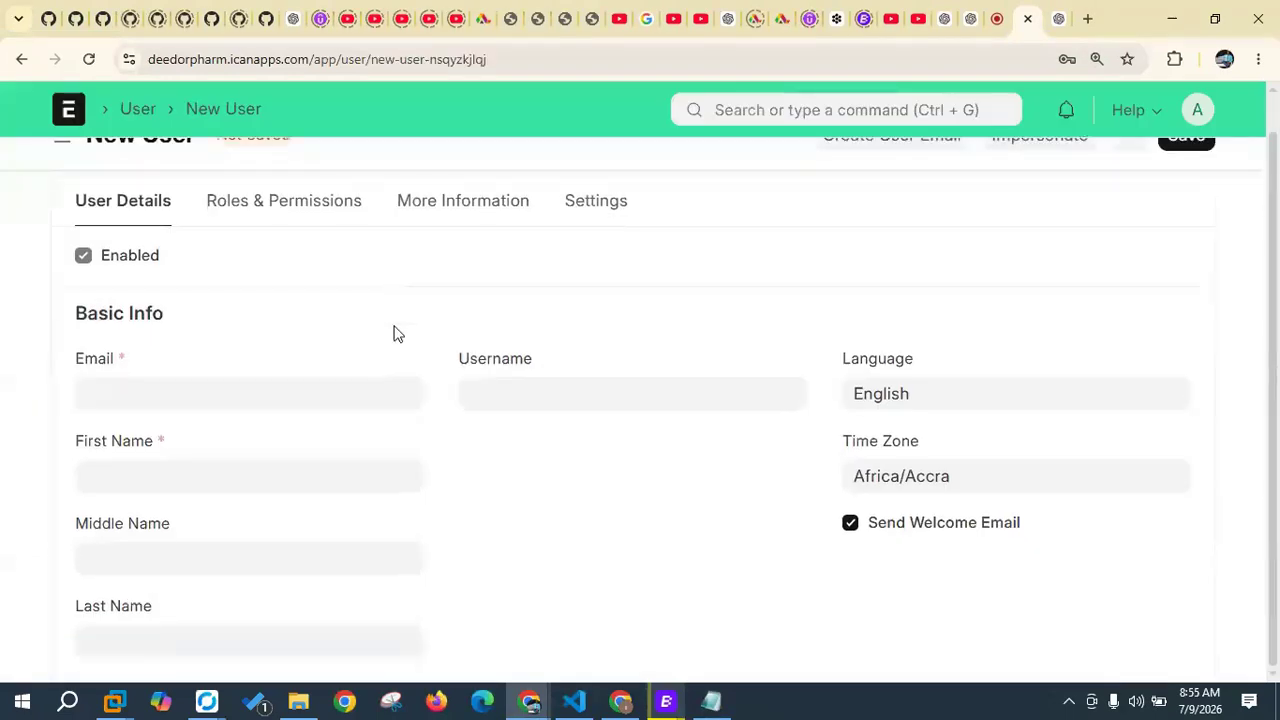
Step: Paste the staff name into Username and edit it into lowercase first.last format
left_click(523, 395)
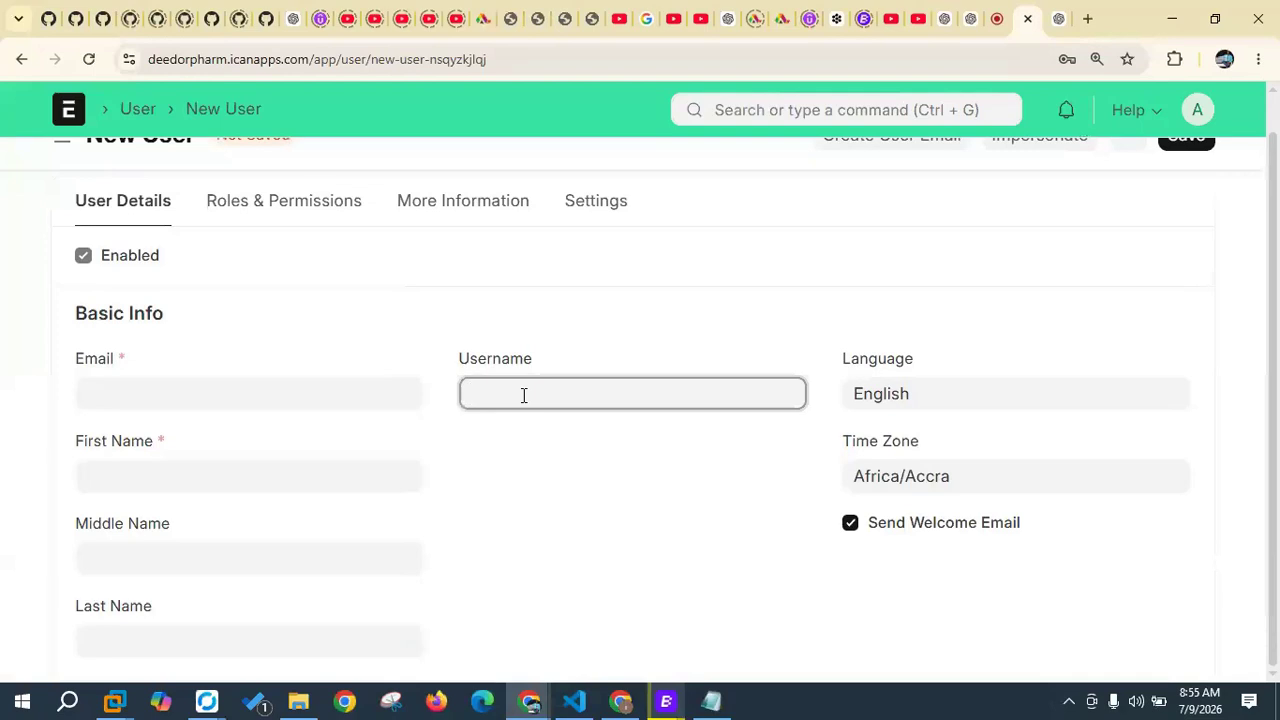
key("ctrl+v")
key("BackSpace")
key("BackSpace")
type(".D")
key("BackSpace")
type("d")
left_click(469, 395)
key("Delete")
type("m")
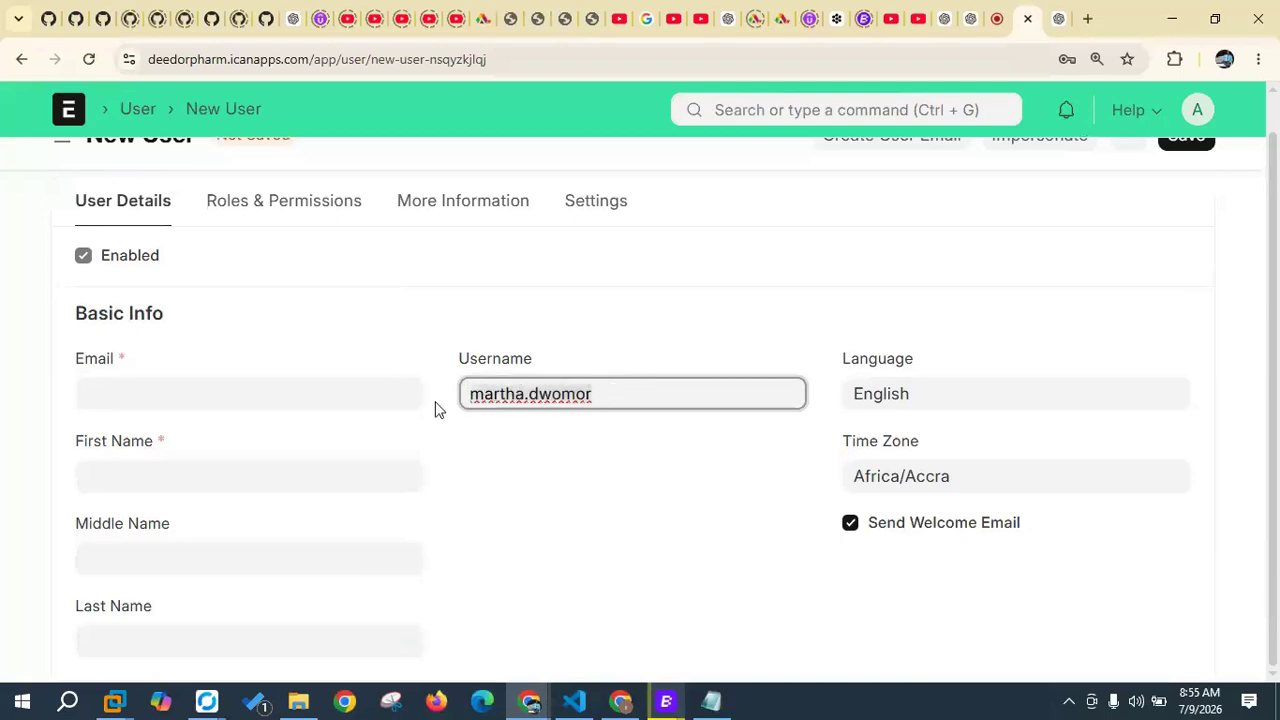
left_click(216, 389)
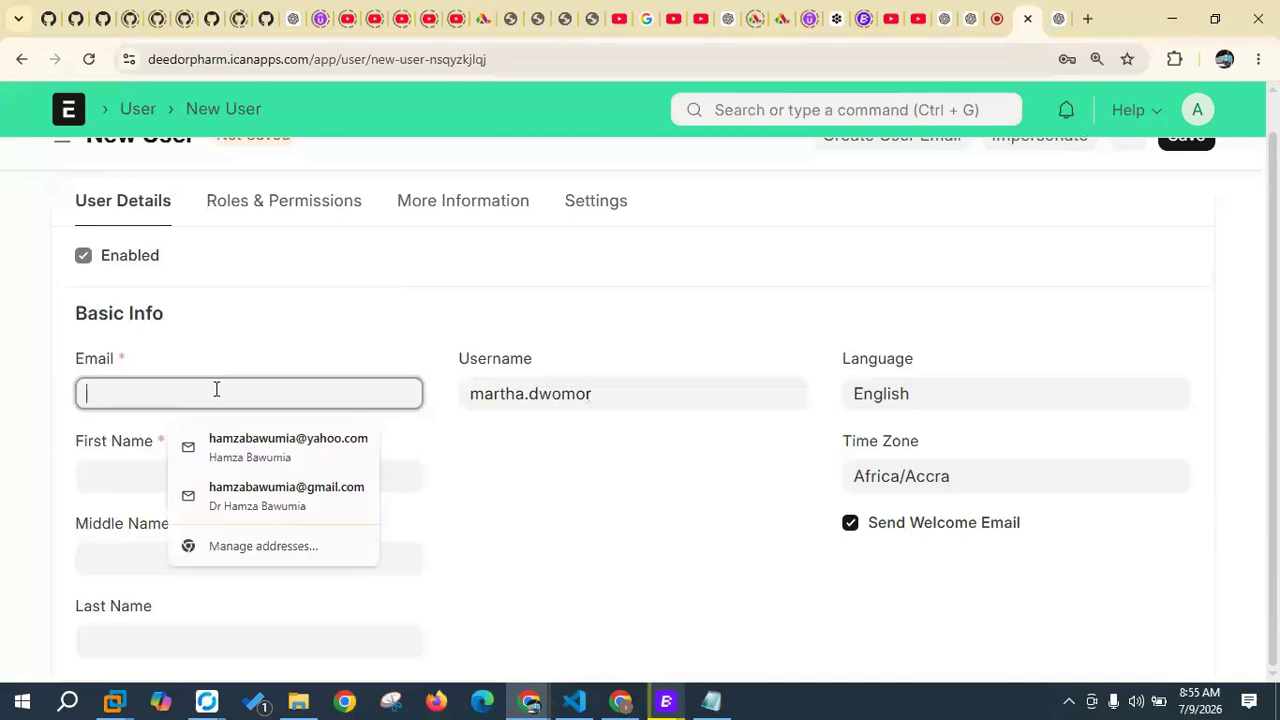
key("ctrl+v")
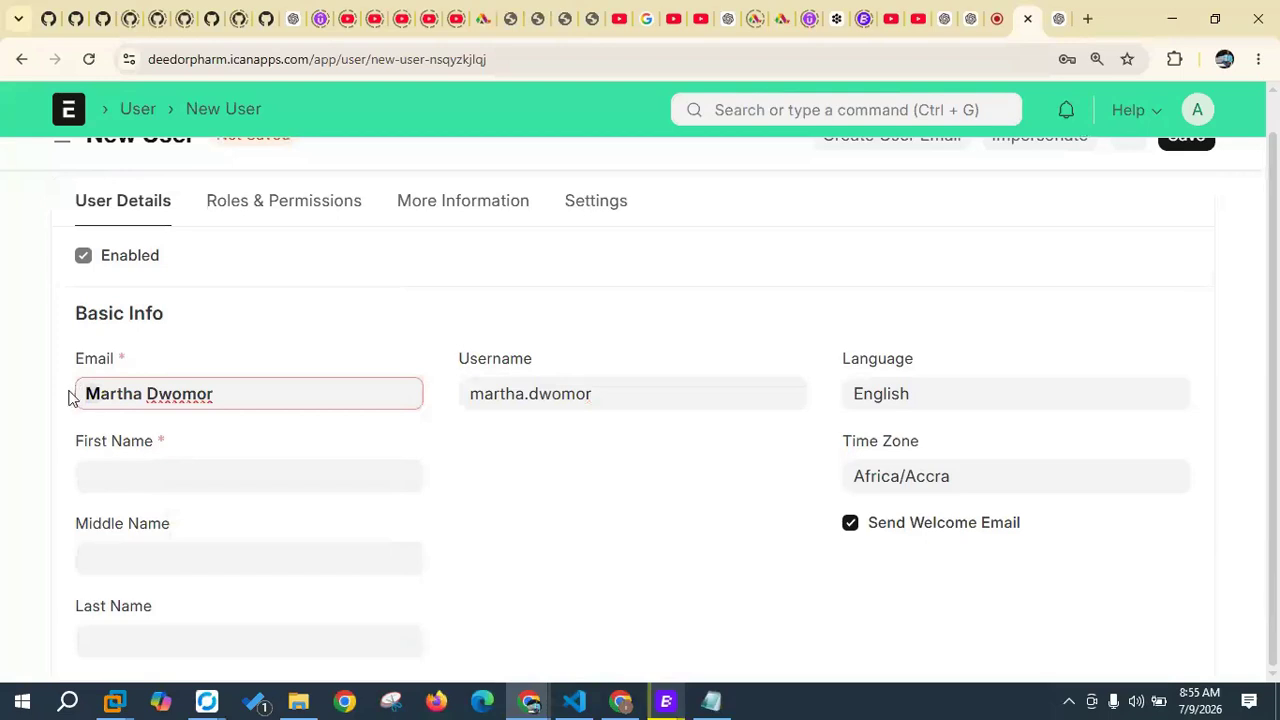
key("BackSpace")
type("m")
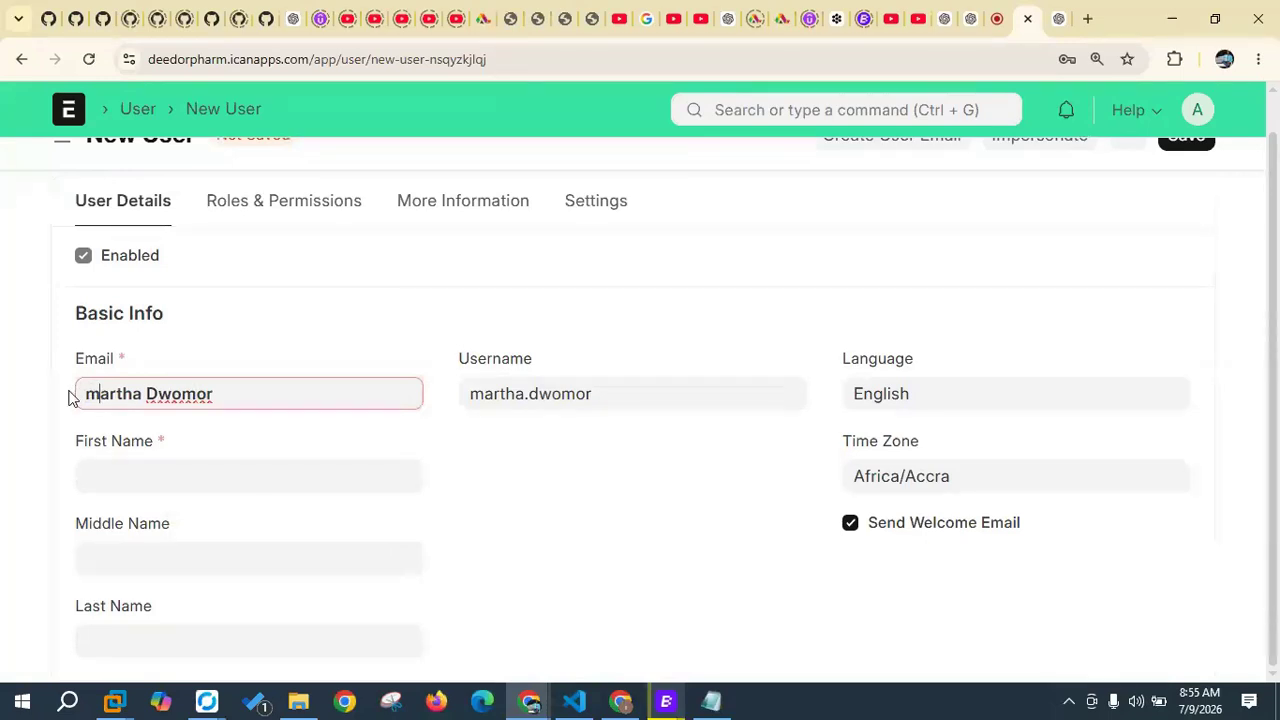
left_click(153, 394)
key("BackSpace")
type("d")
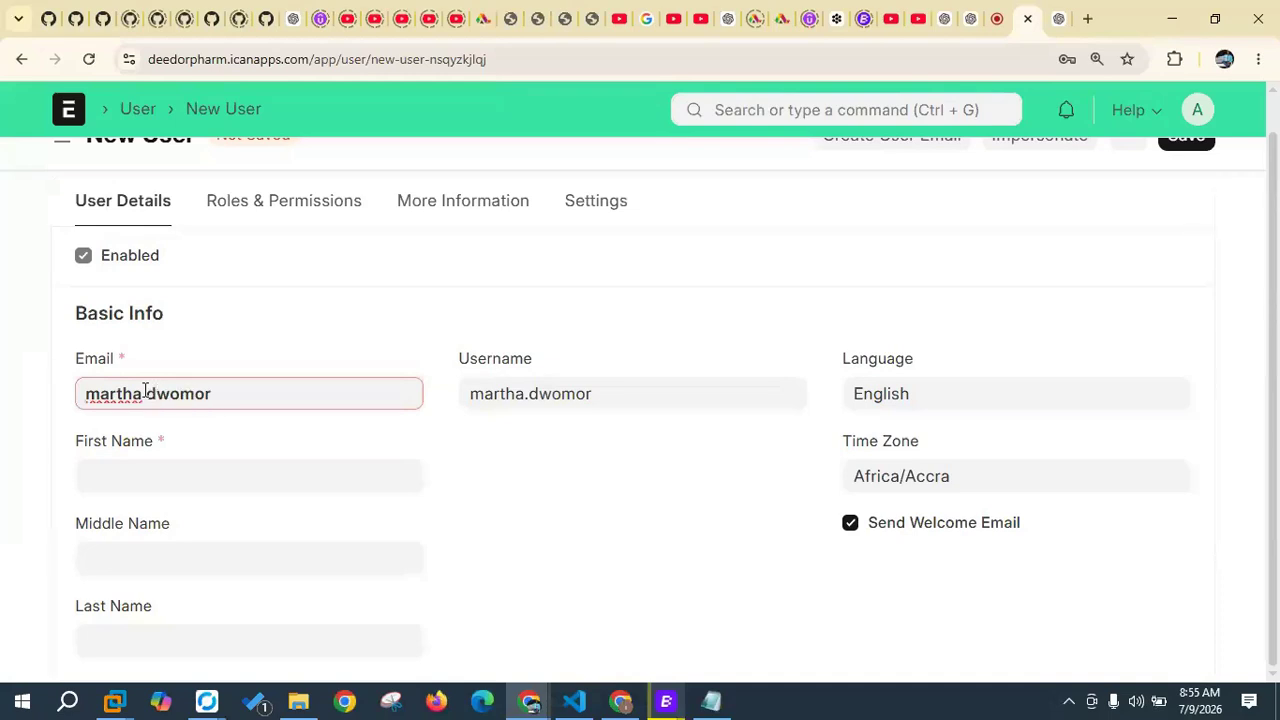
key("BackSpace")
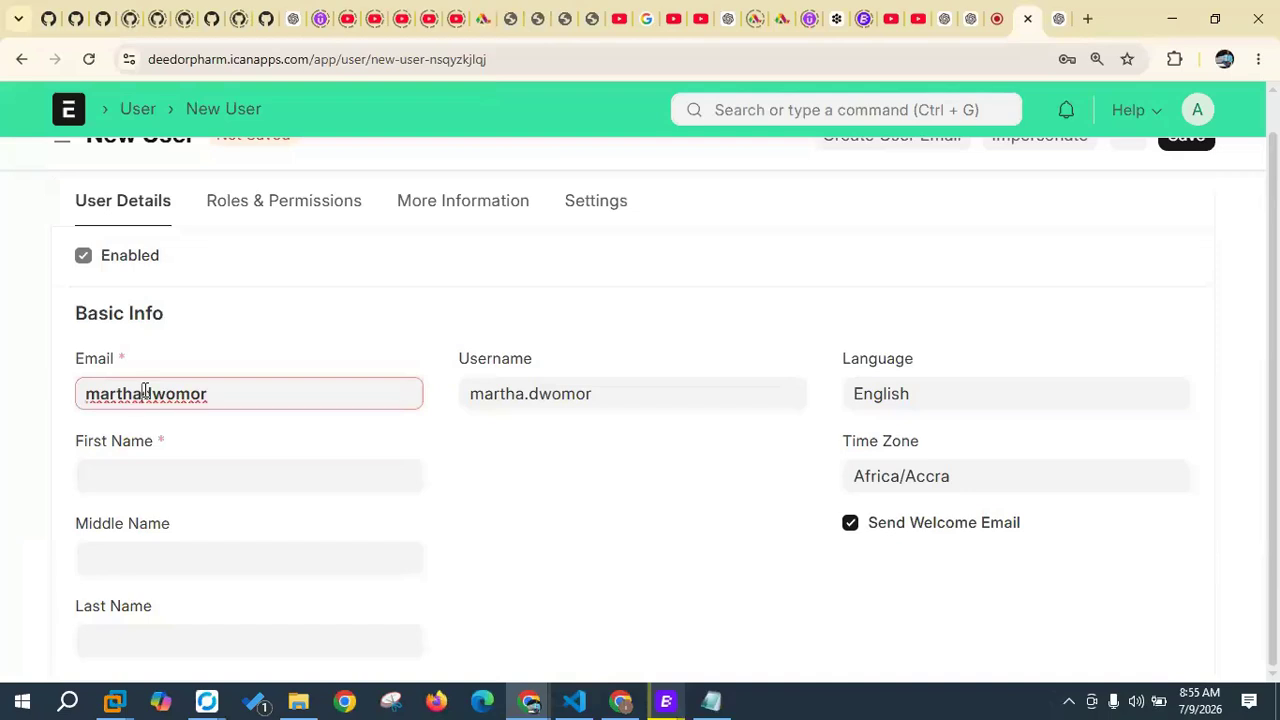
left_click(232, 395)
type("@gmail.com")
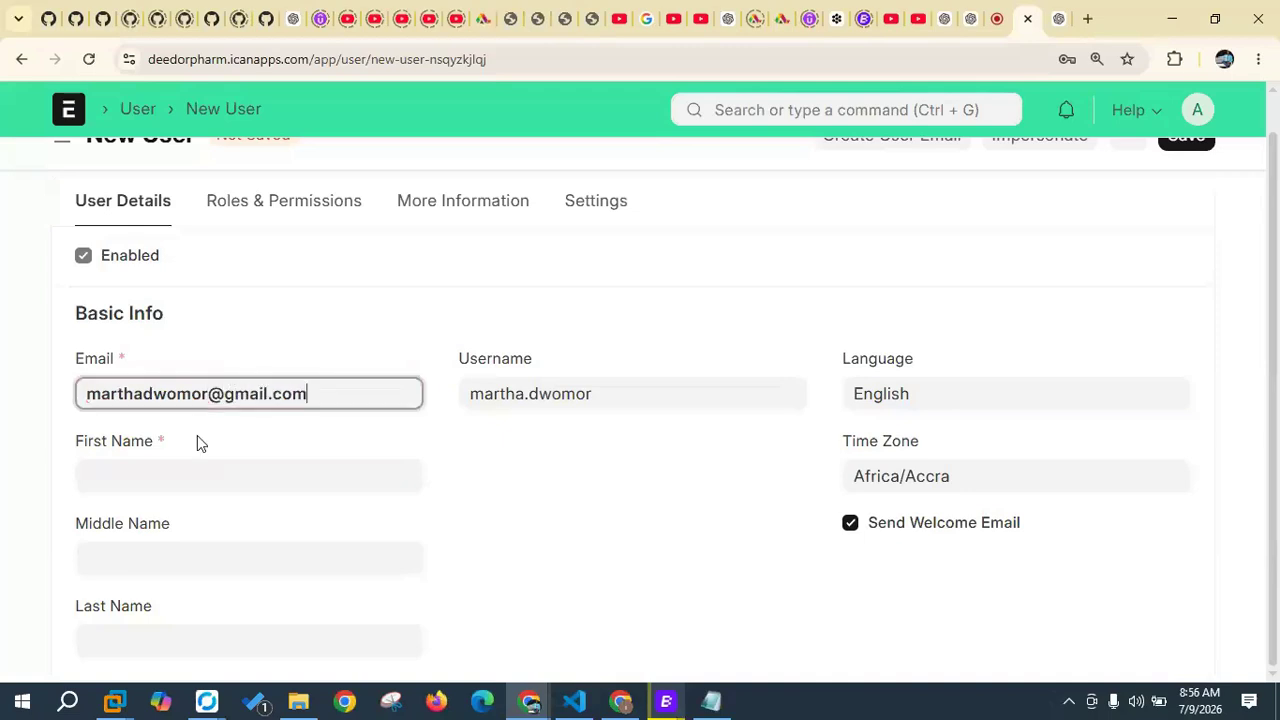
Step: Enter the staff member's first name in First Name and surname in Last Name
left_click(162, 486)
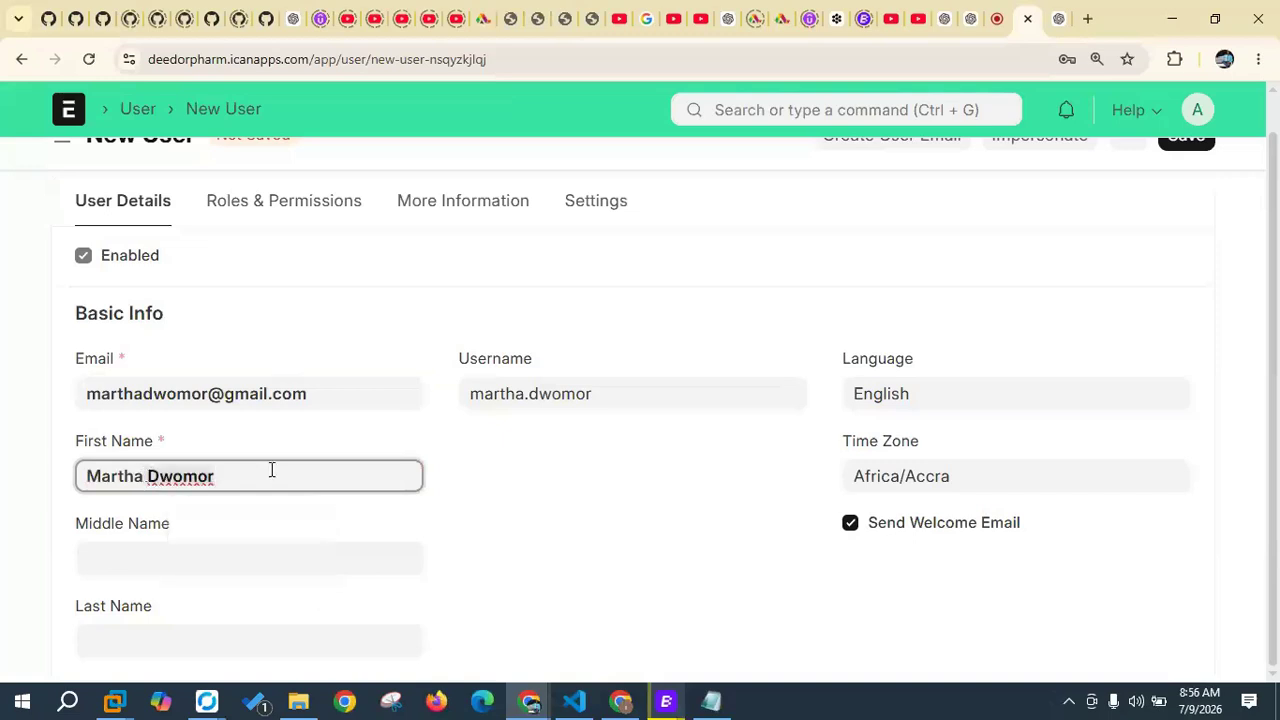
left_click(138, 633)
key("ctrl+v")
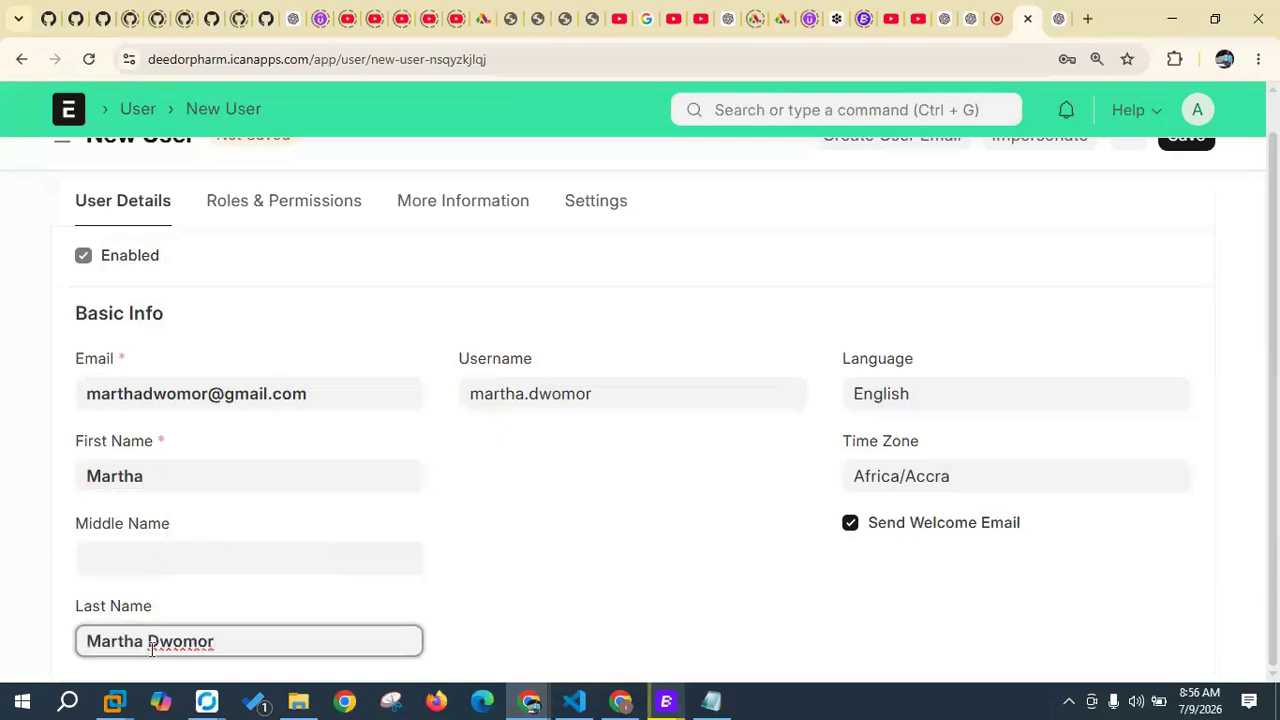
left_click_drag(150, 645, 62, 644)
key("BackSpace")
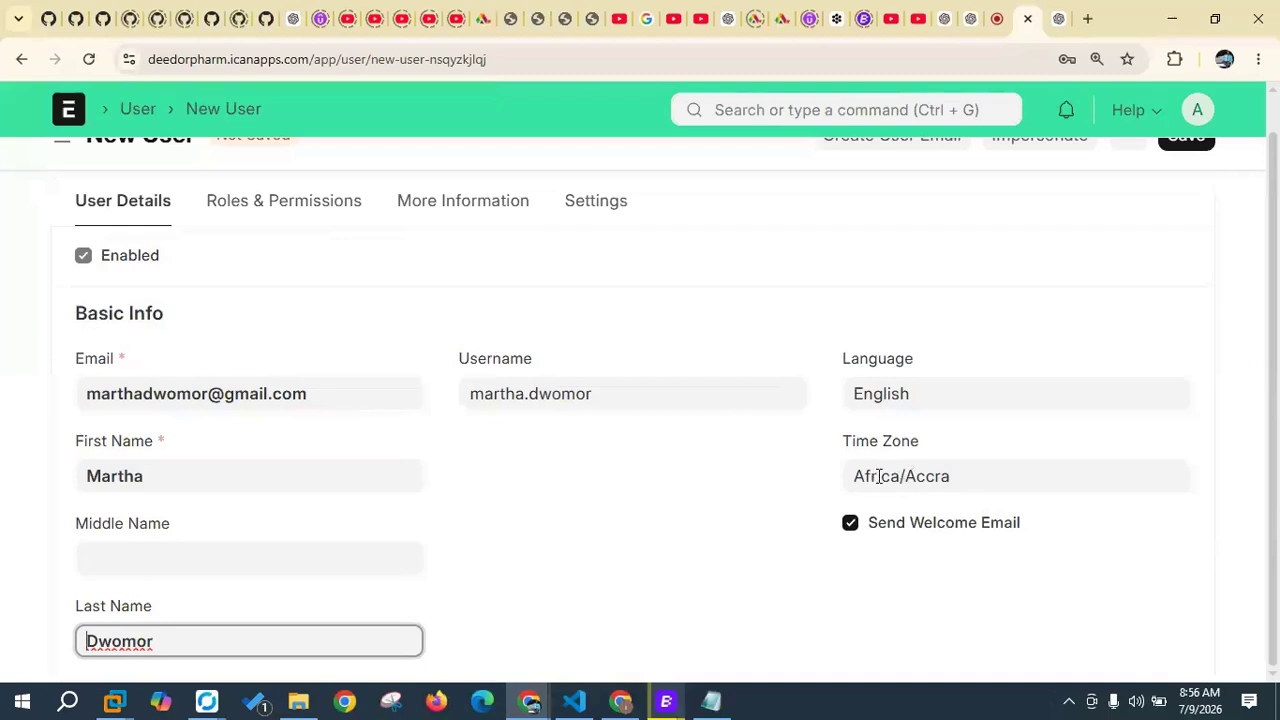
left_click(967, 476)
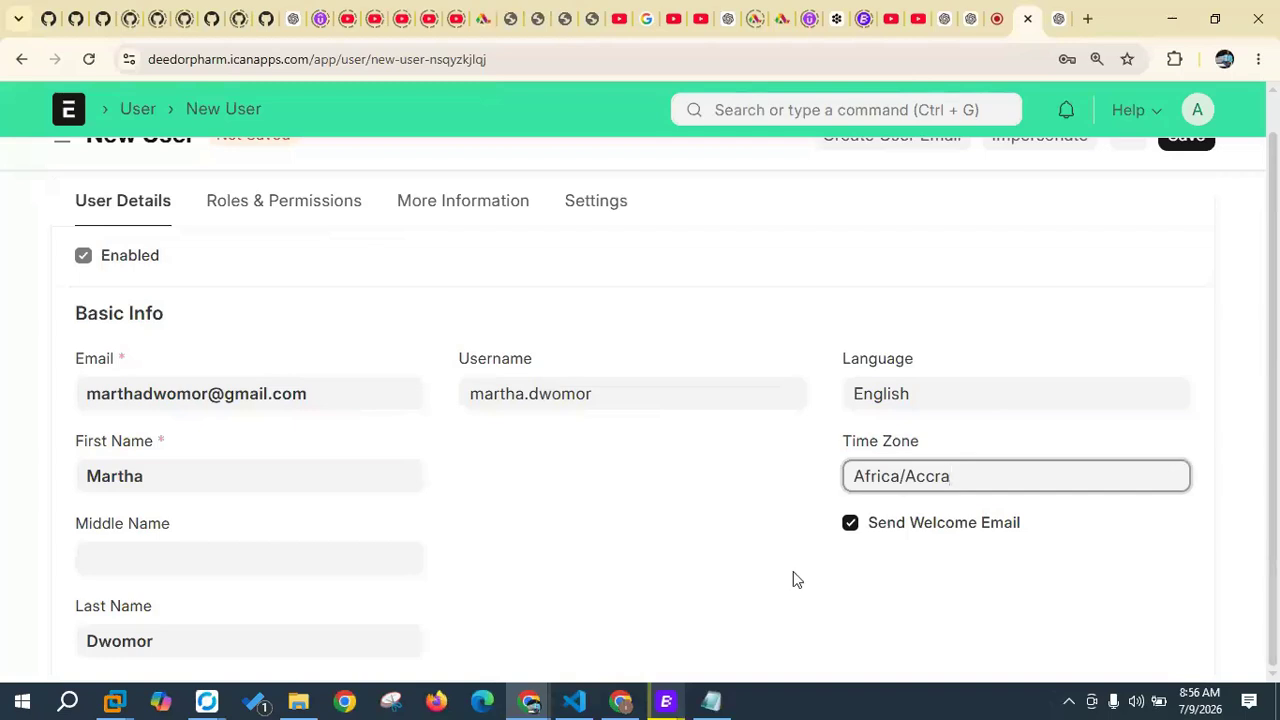
left_click_drag(980, 471, 846, 467)
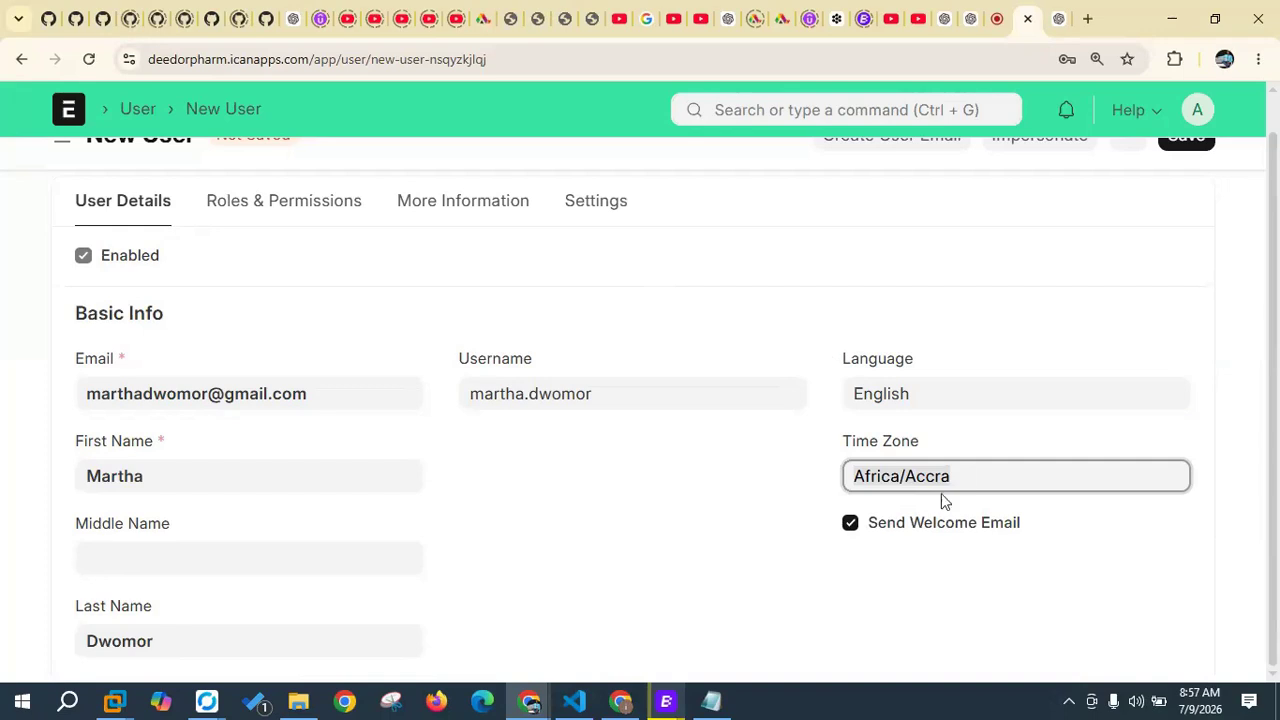
left_click(970, 476)
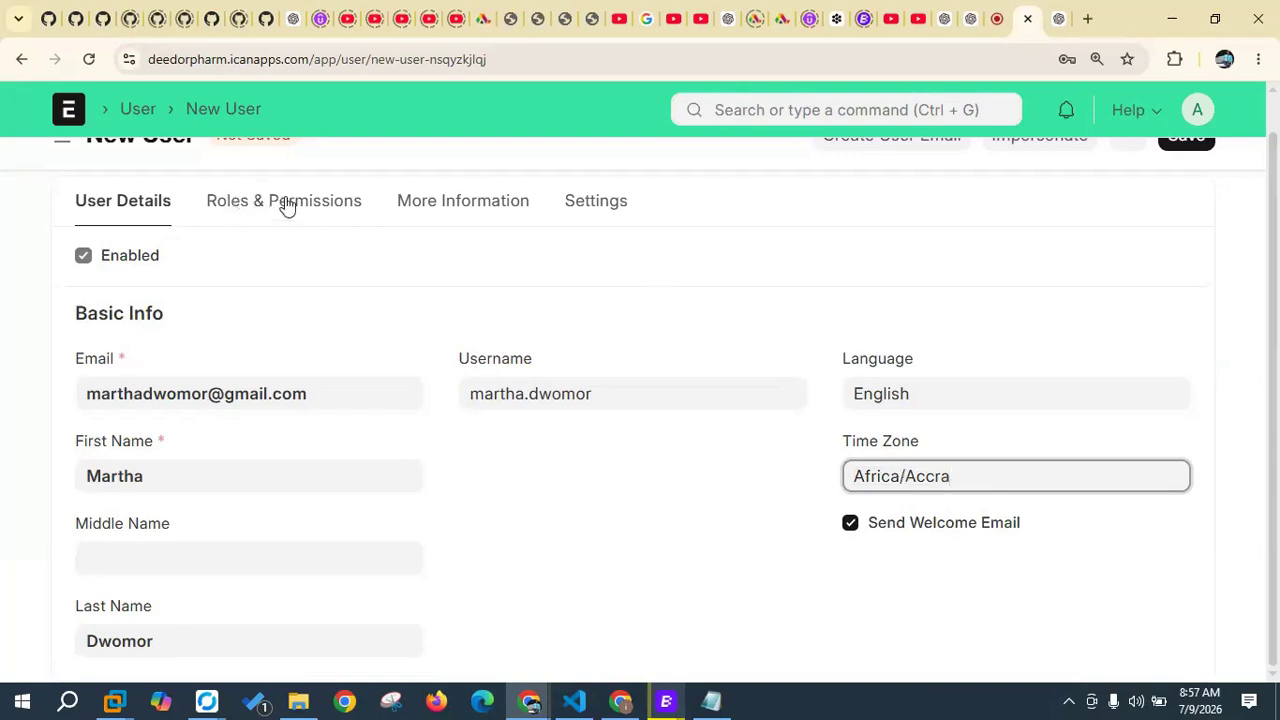
scroll(950, 305, "up", 1)
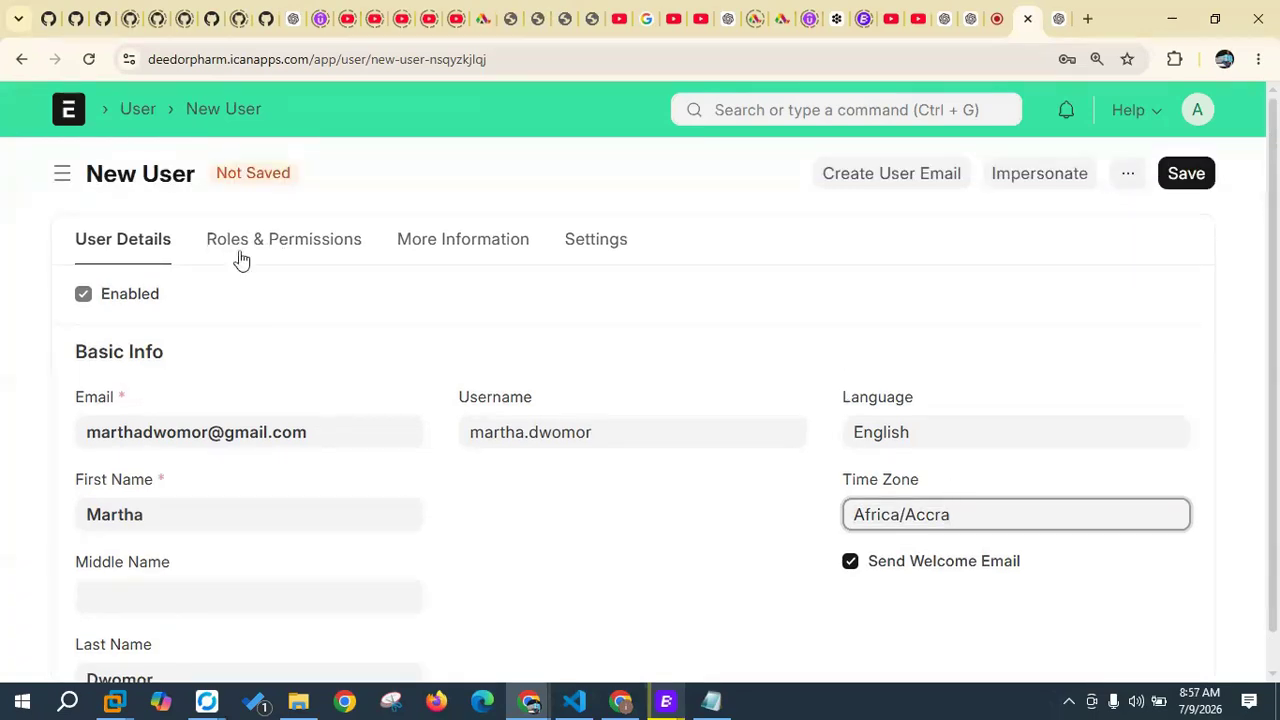
Step: Save the new user record and dismiss the no-roles warning
left_click(272, 241)
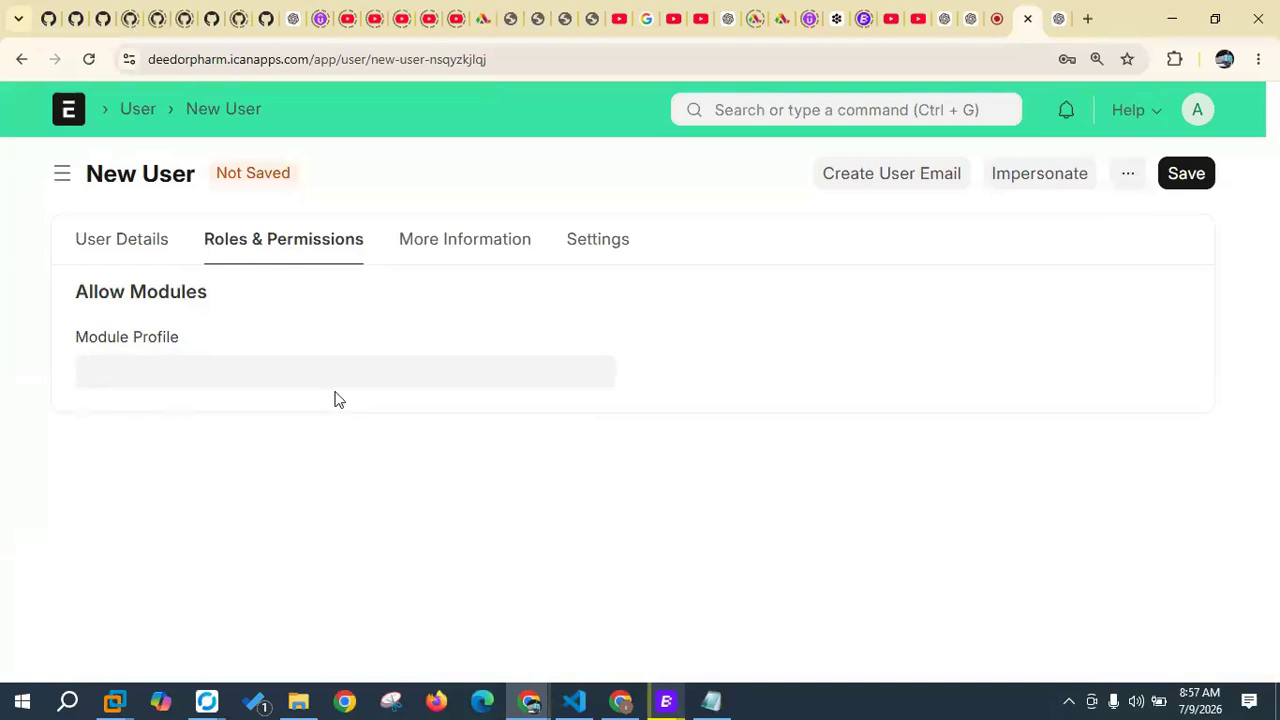
left_click(1186, 178)
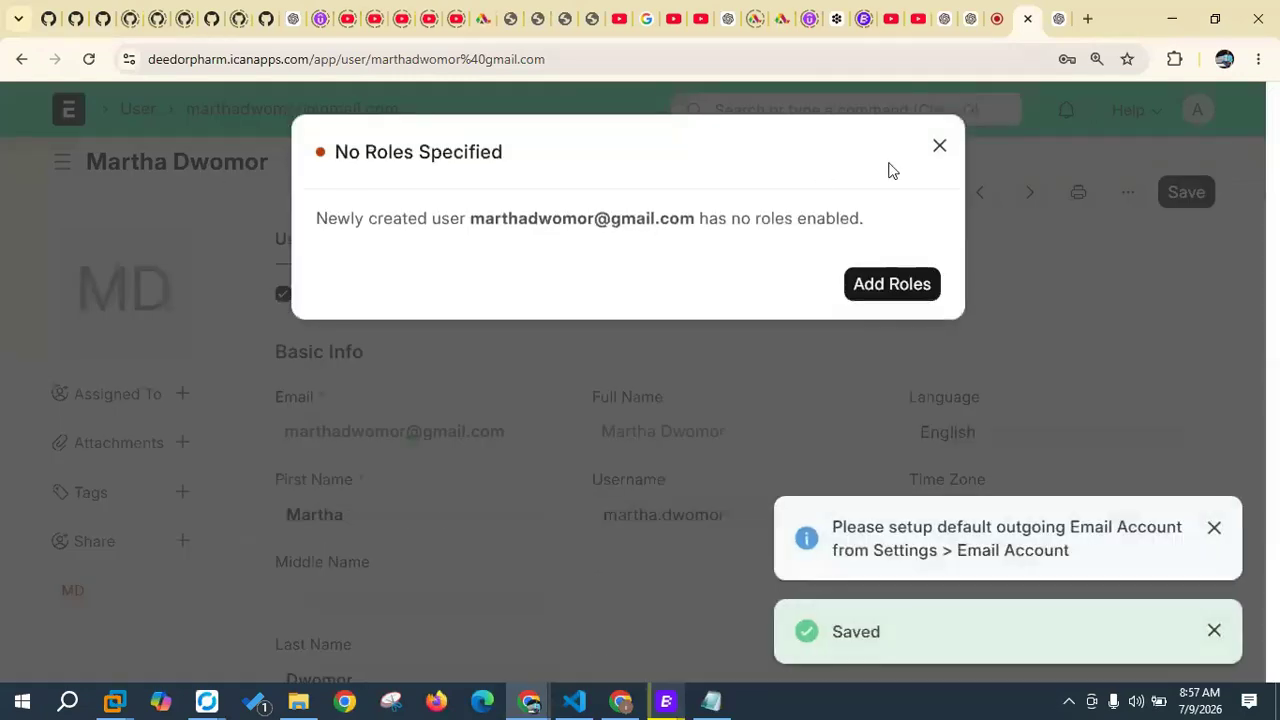
left_click(940, 148)
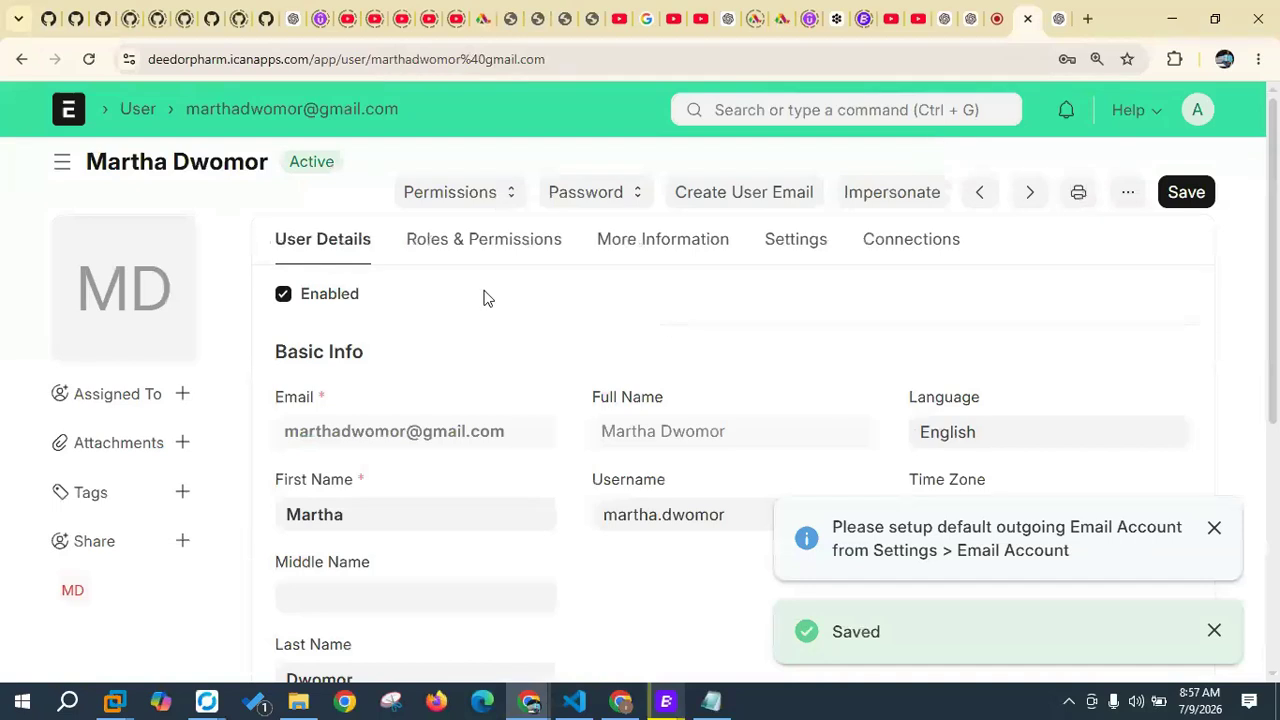
Step: Tick the Sales User role under the user's Roles & Permissions
left_click(487, 249)
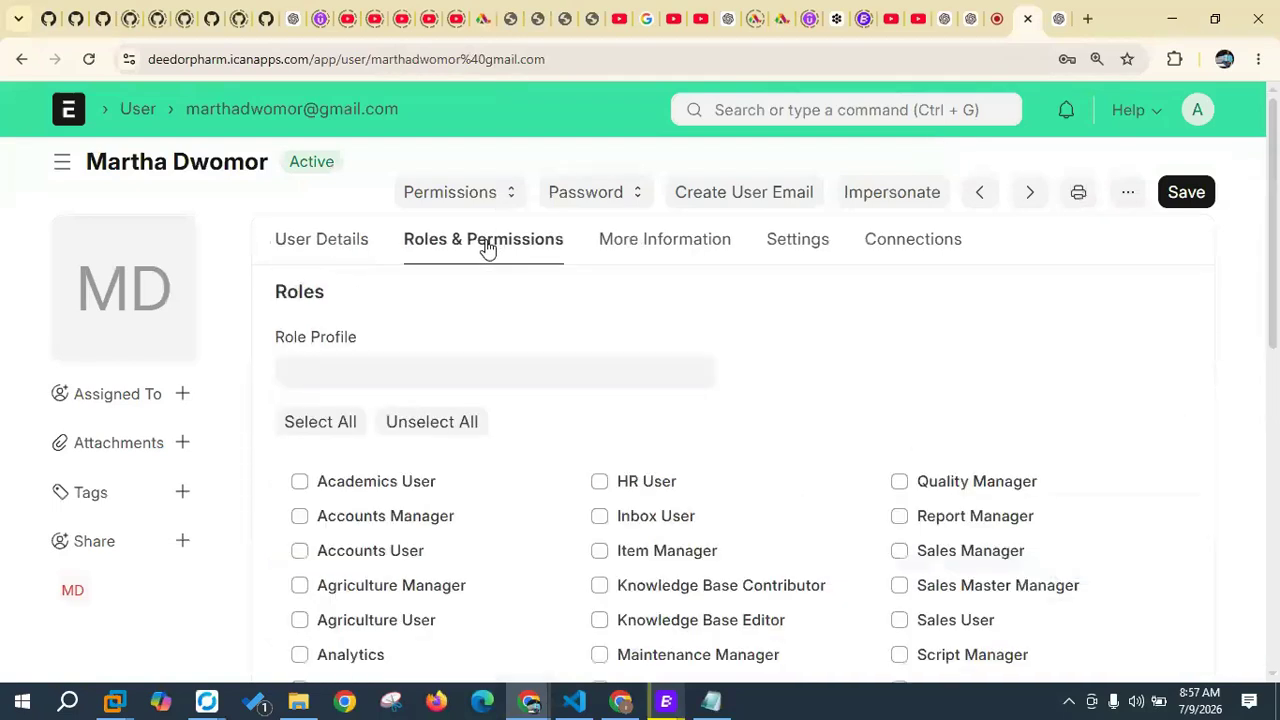
scroll(371, 453, "down", 2)
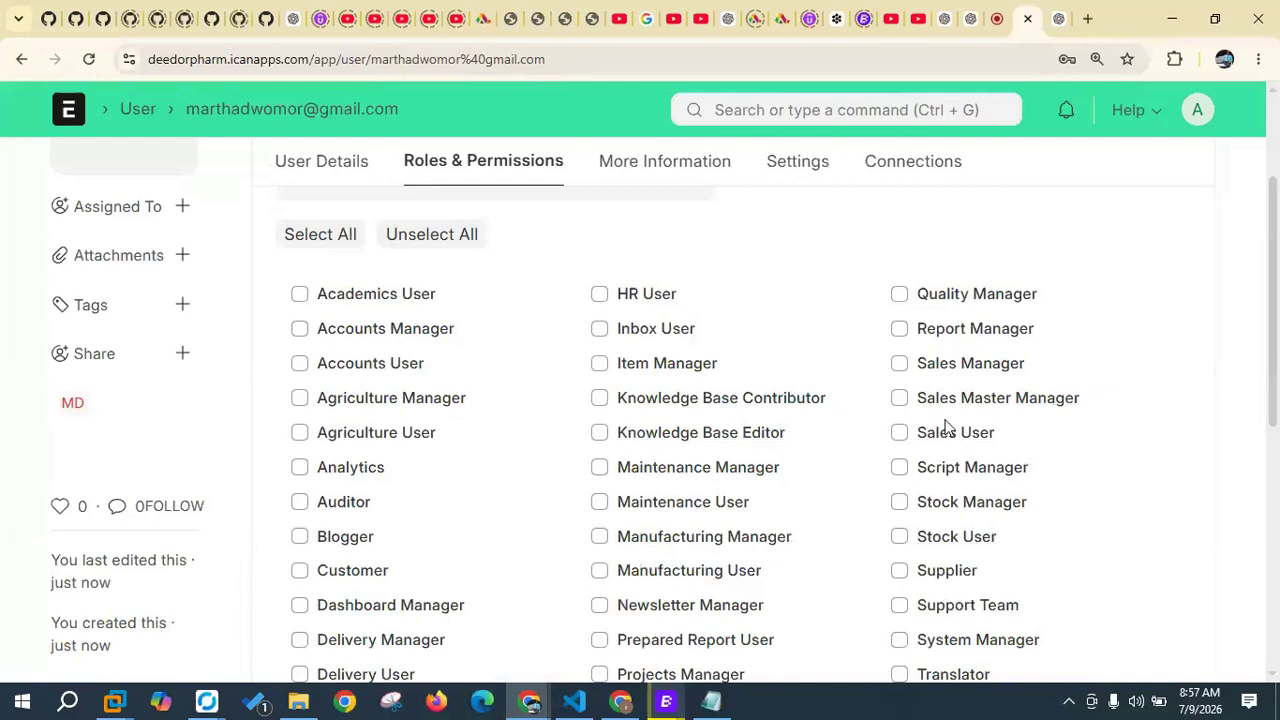
left_click(900, 436)
scroll(905, 437, "down", 1)
scroll(817, 449, "up", 3)
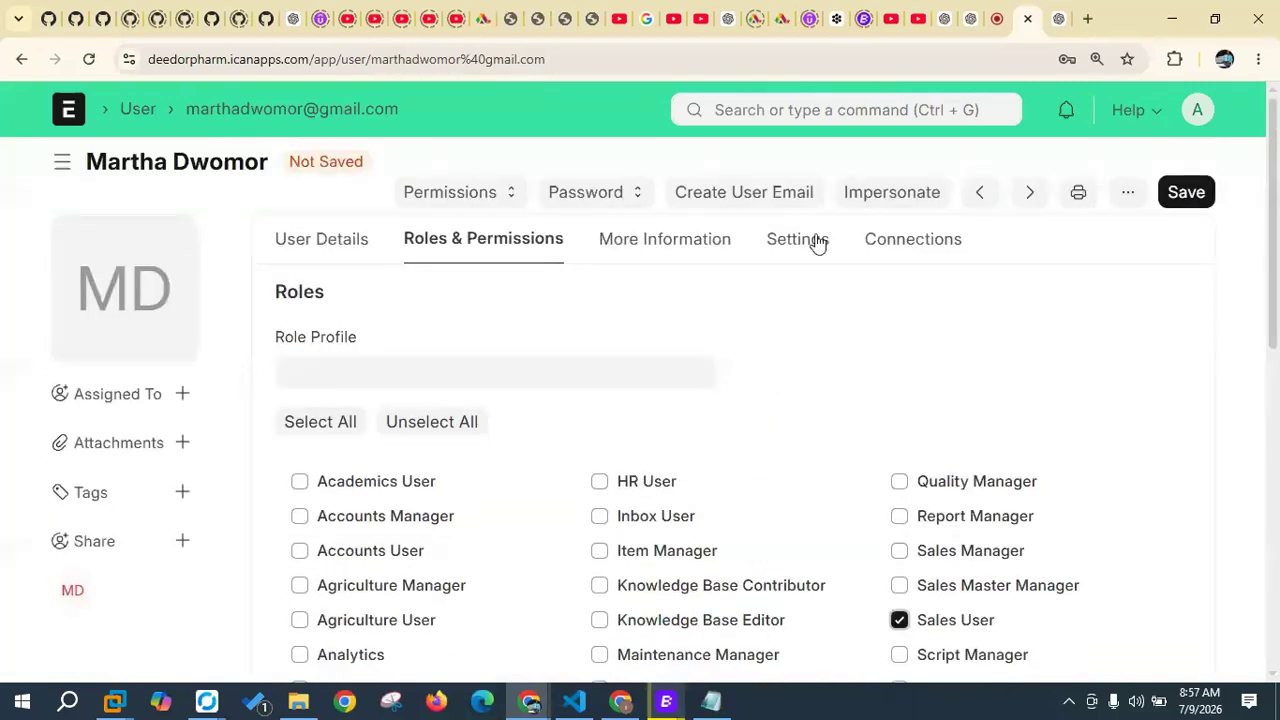
left_click(817, 243)
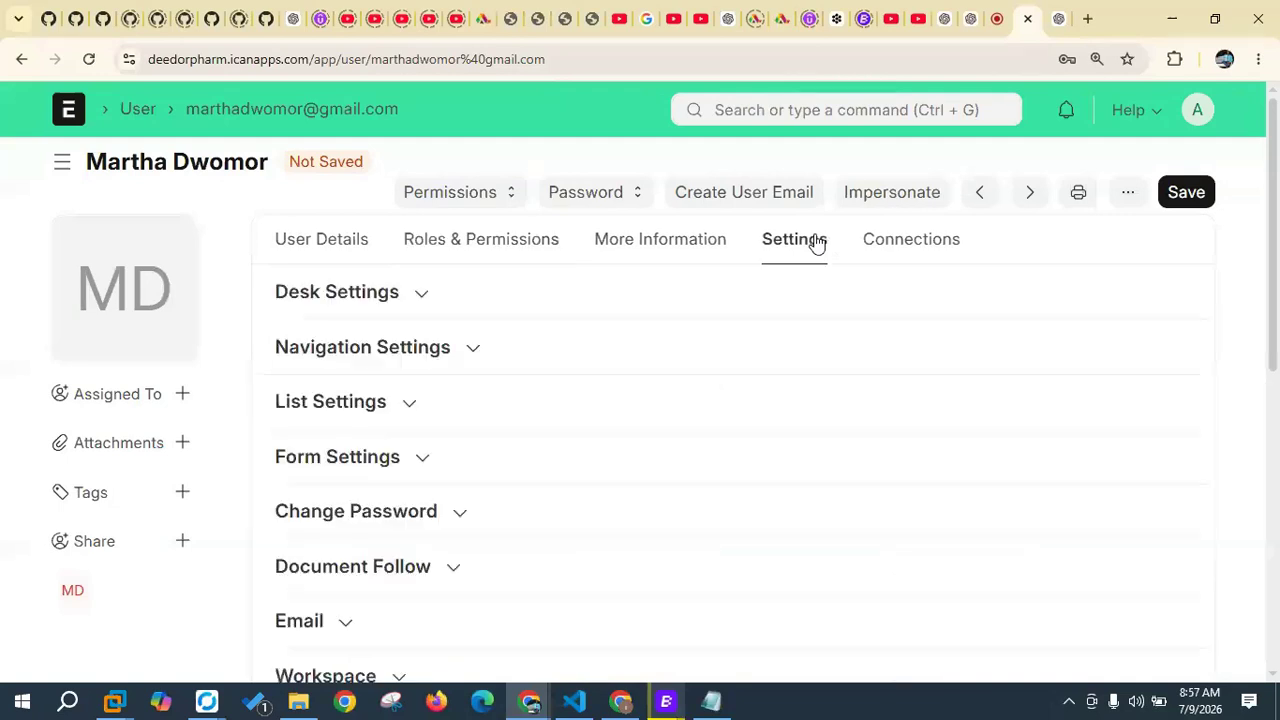
Step: Expand the Change Password section and focus the Set New Password field
left_click(422, 514)
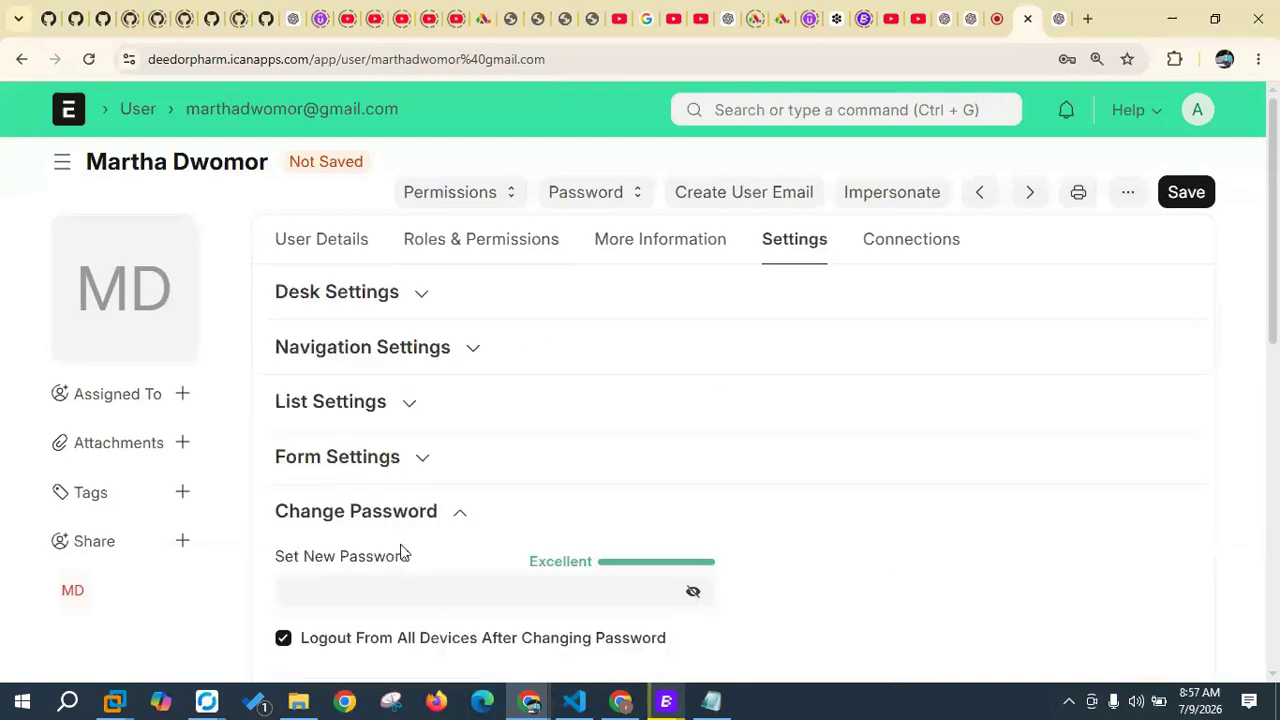
left_click(479, 594)
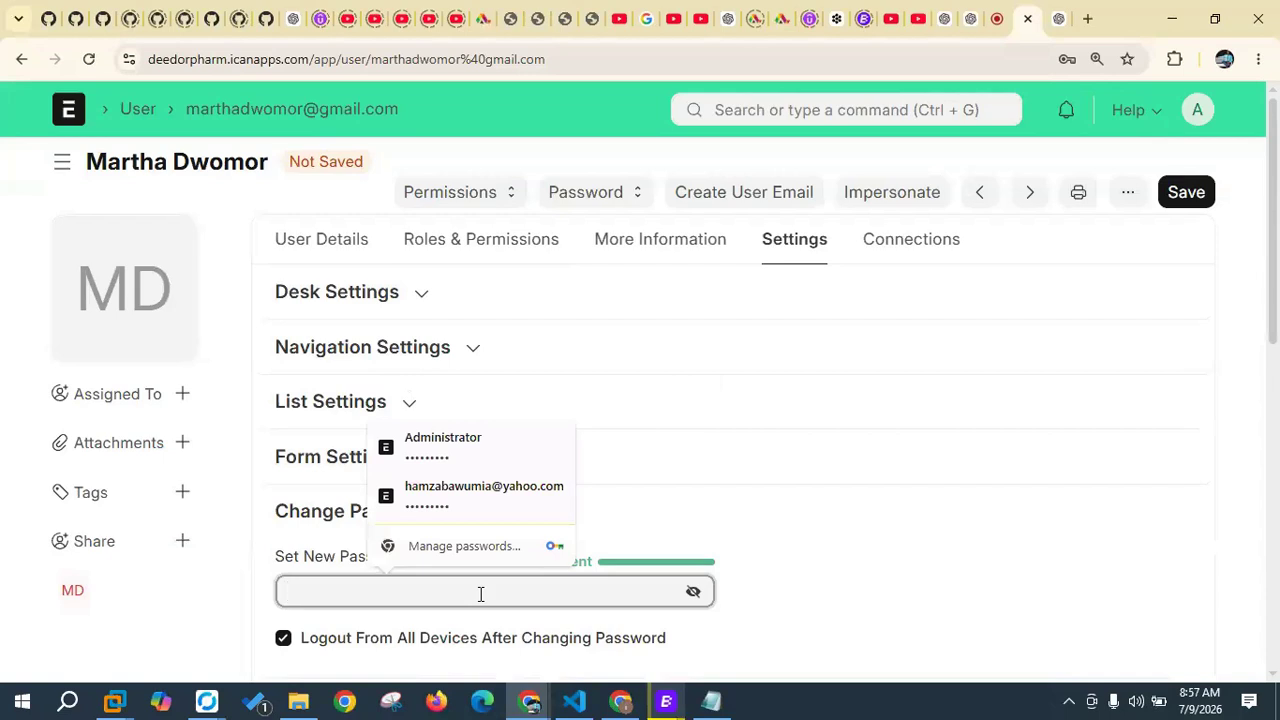
left_click(814, 477)
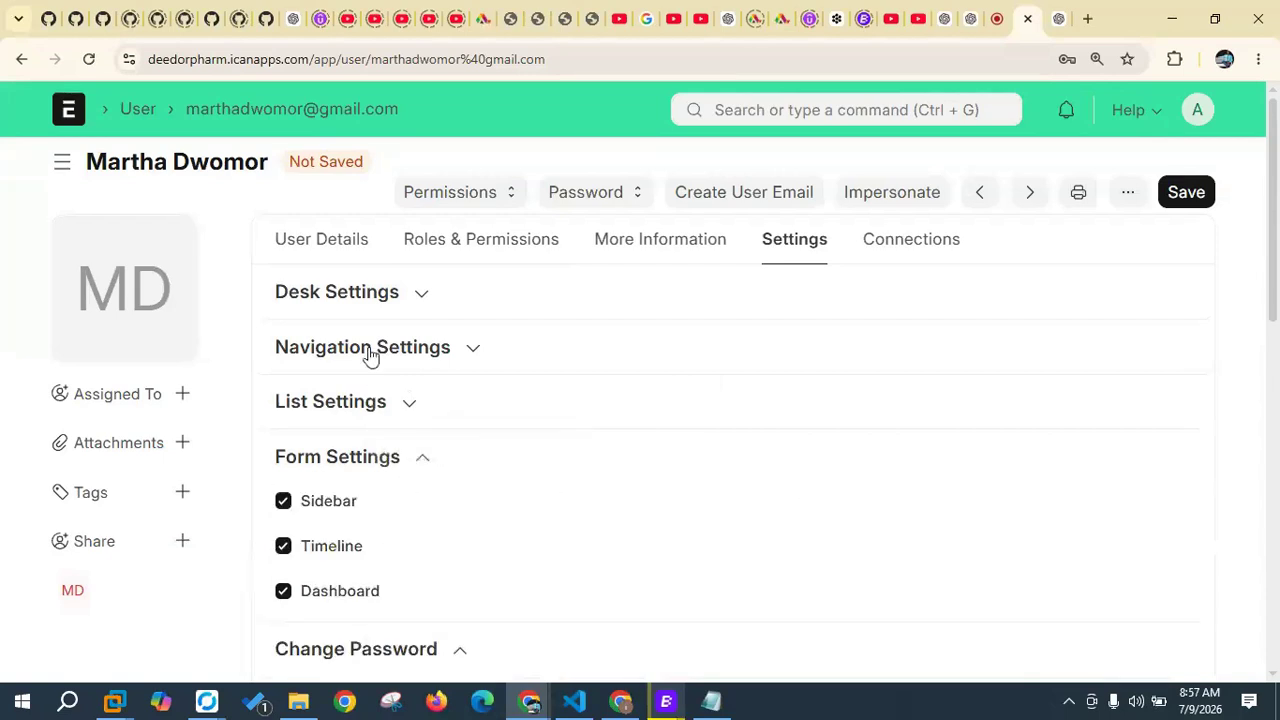
scroll(386, 460, "down", 3)
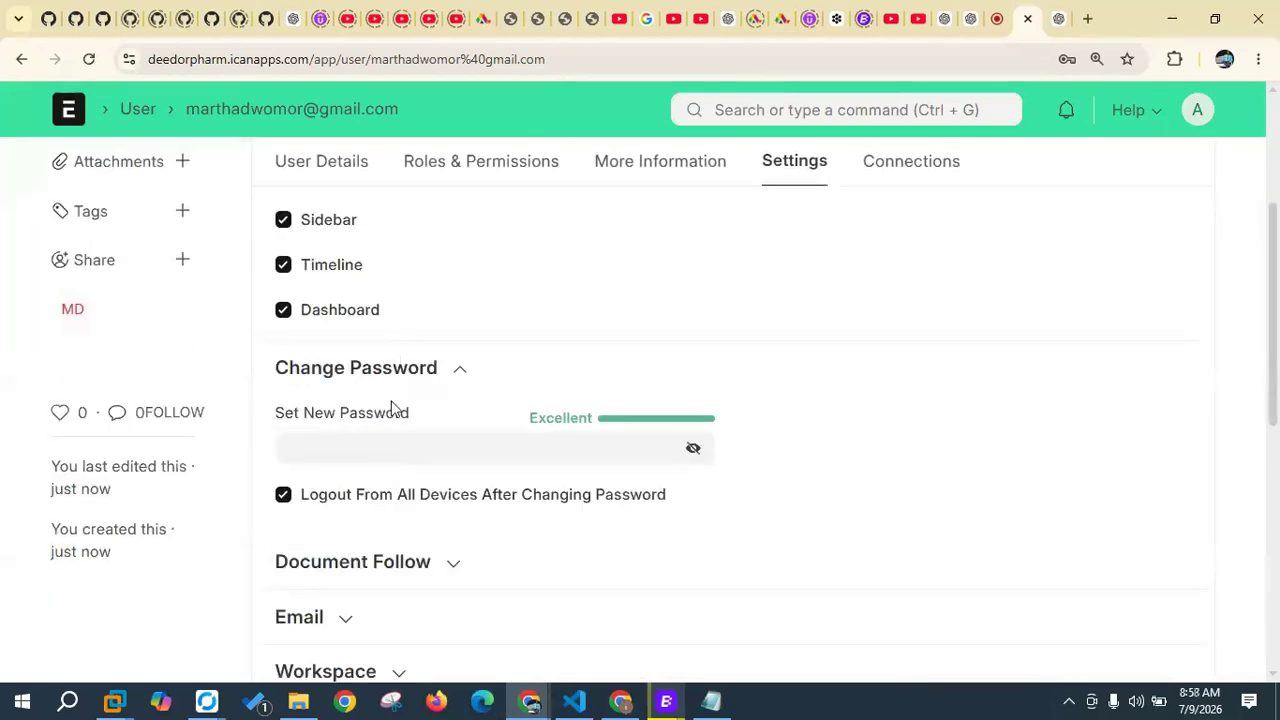
left_click(419, 453)
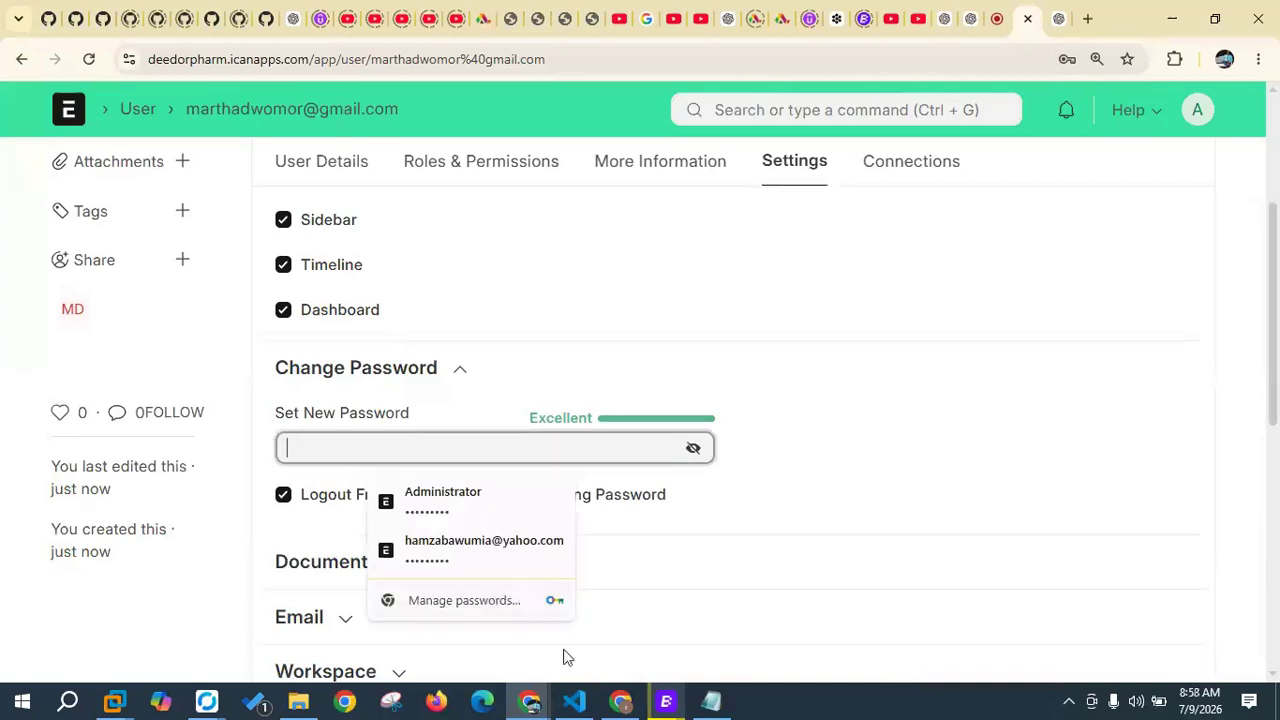
Step: Bring the Notepad staff list forward and place the caret at the password line
left_click(711, 700)
left_click(235, 312)
left_click(231, 318)
Step: Copy the password from the staff list's last line and put Notepad away
left_click_drag(231, 318, 150, 322)
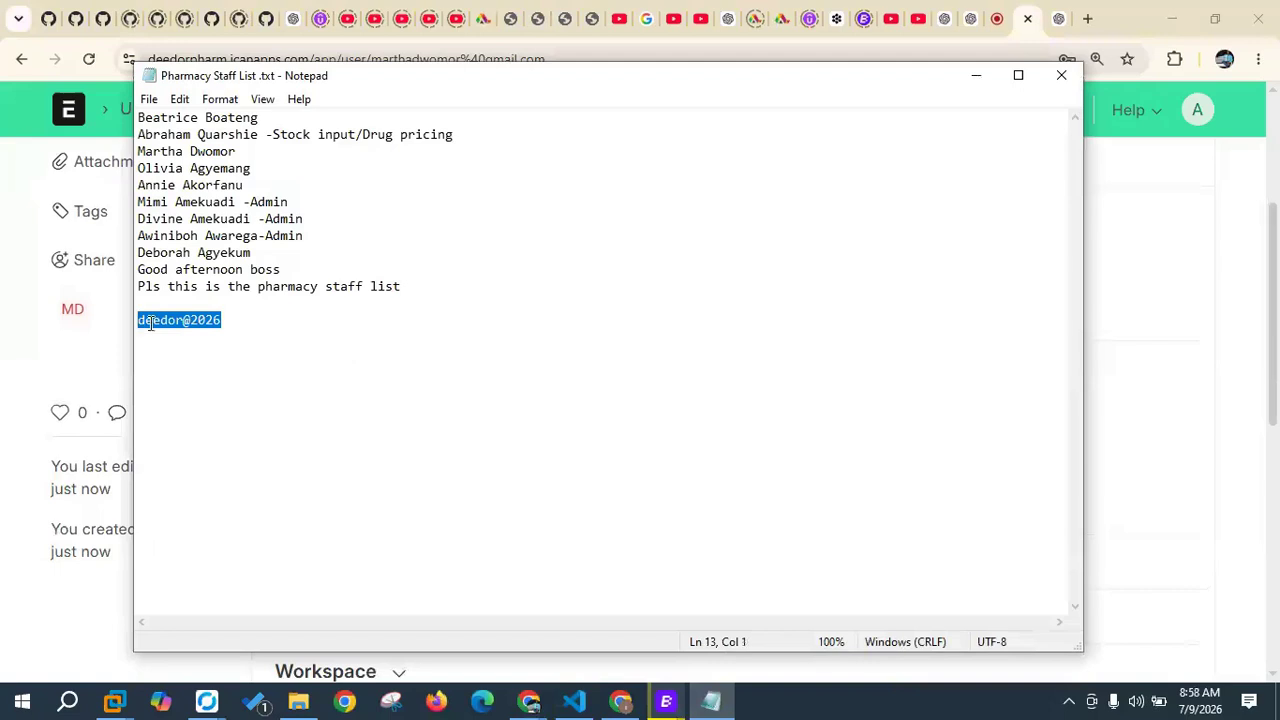
right_click(157, 320)
left_click(200, 381)
left_click(976, 75)
Step: Paste the copied password into Set New Password and save the user record
left_click(485, 448)
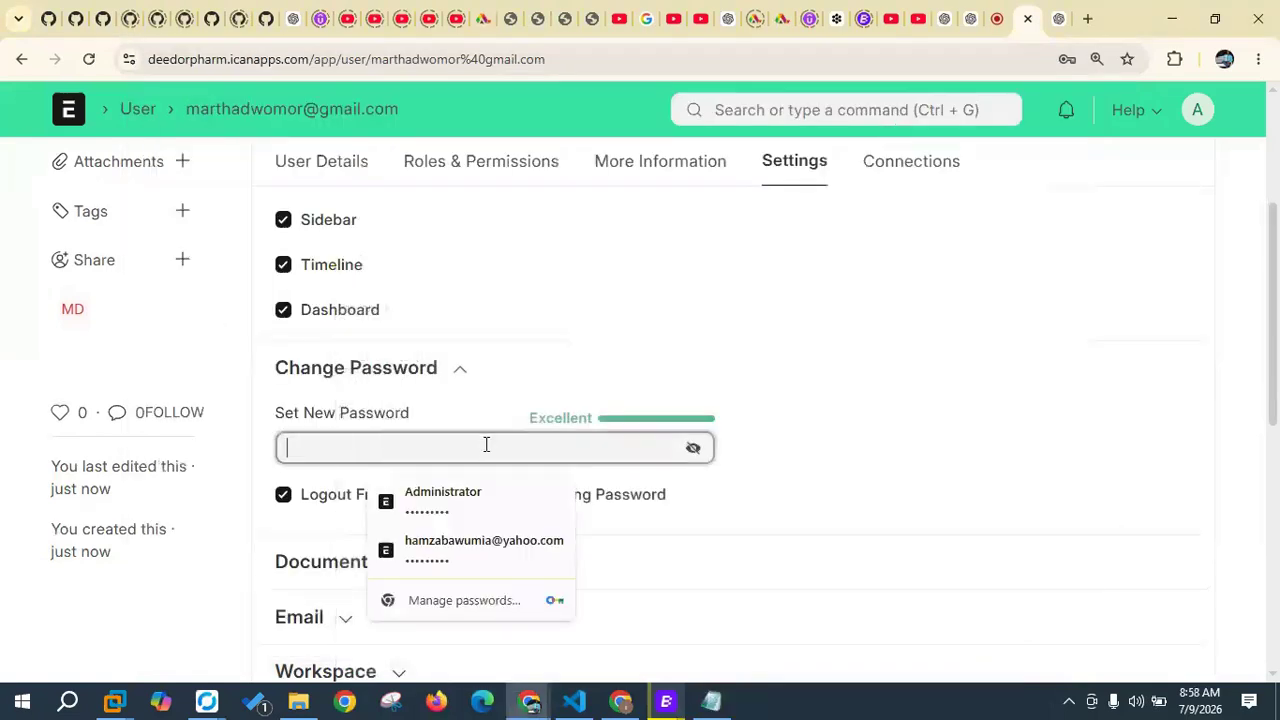
key("ctrl+v")
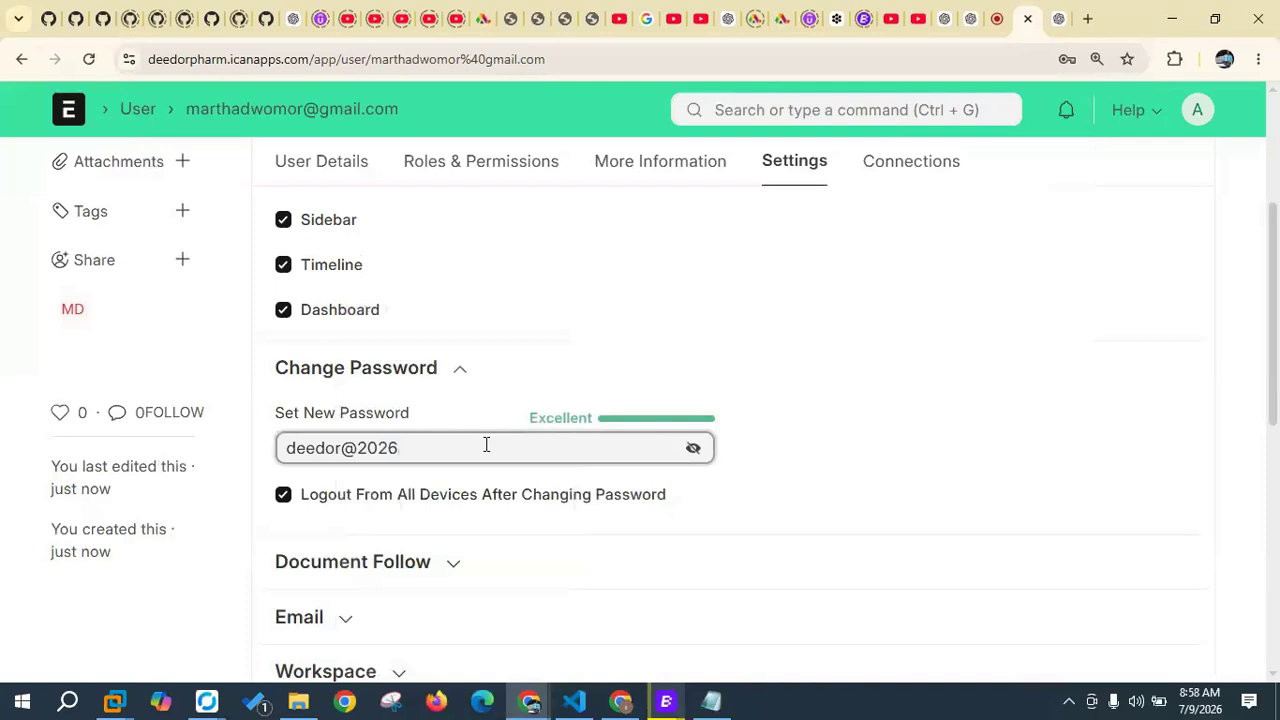
left_click(881, 484)
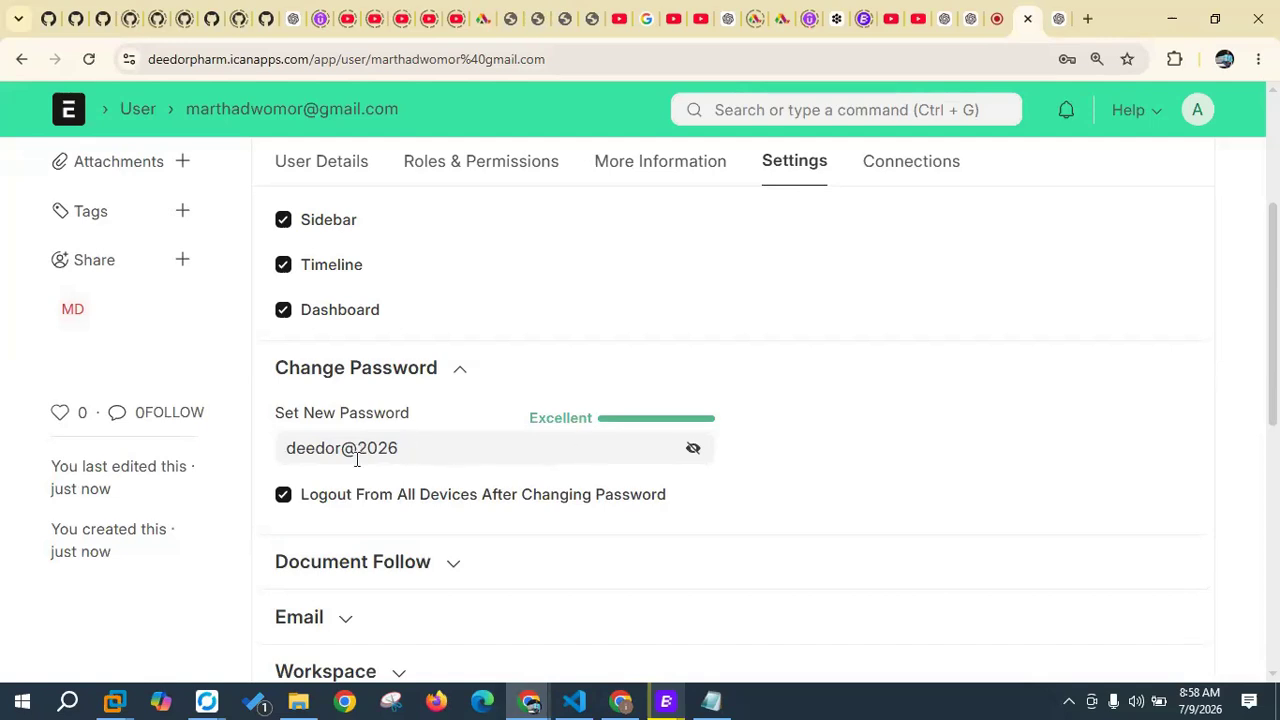
left_click(288, 448)
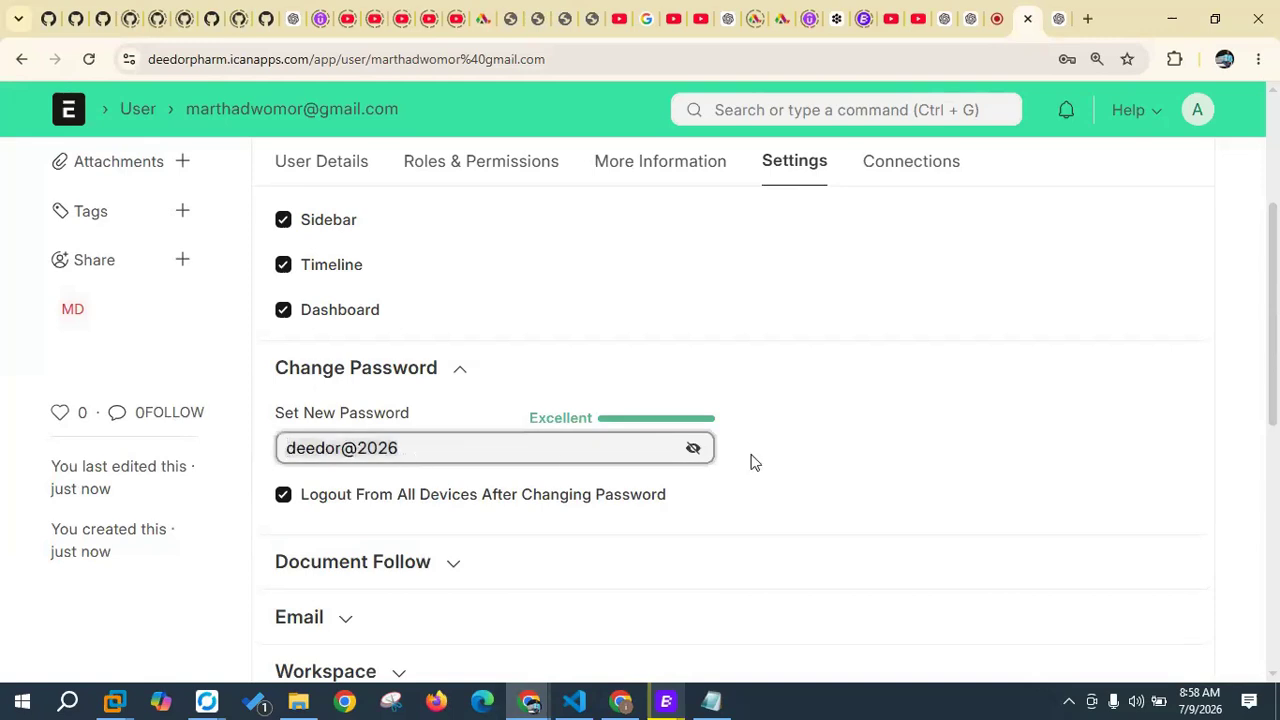
scroll(860, 391, "up", 3)
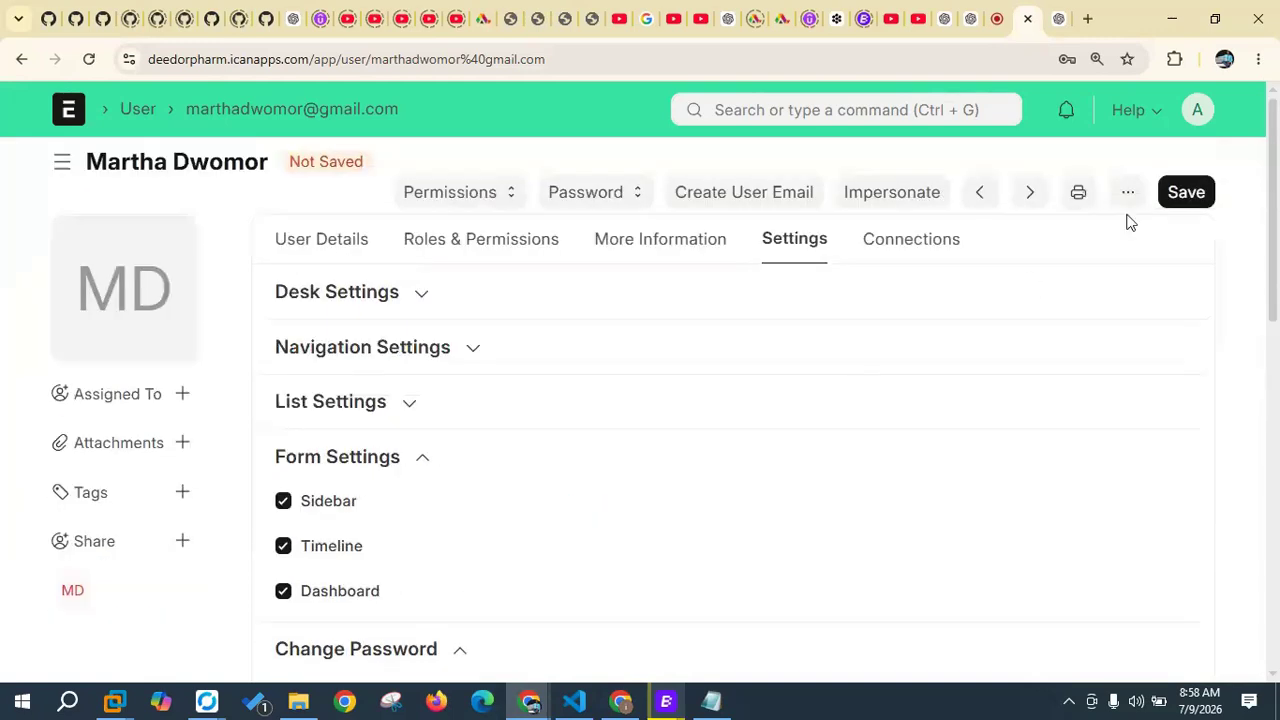
left_click(1182, 197)
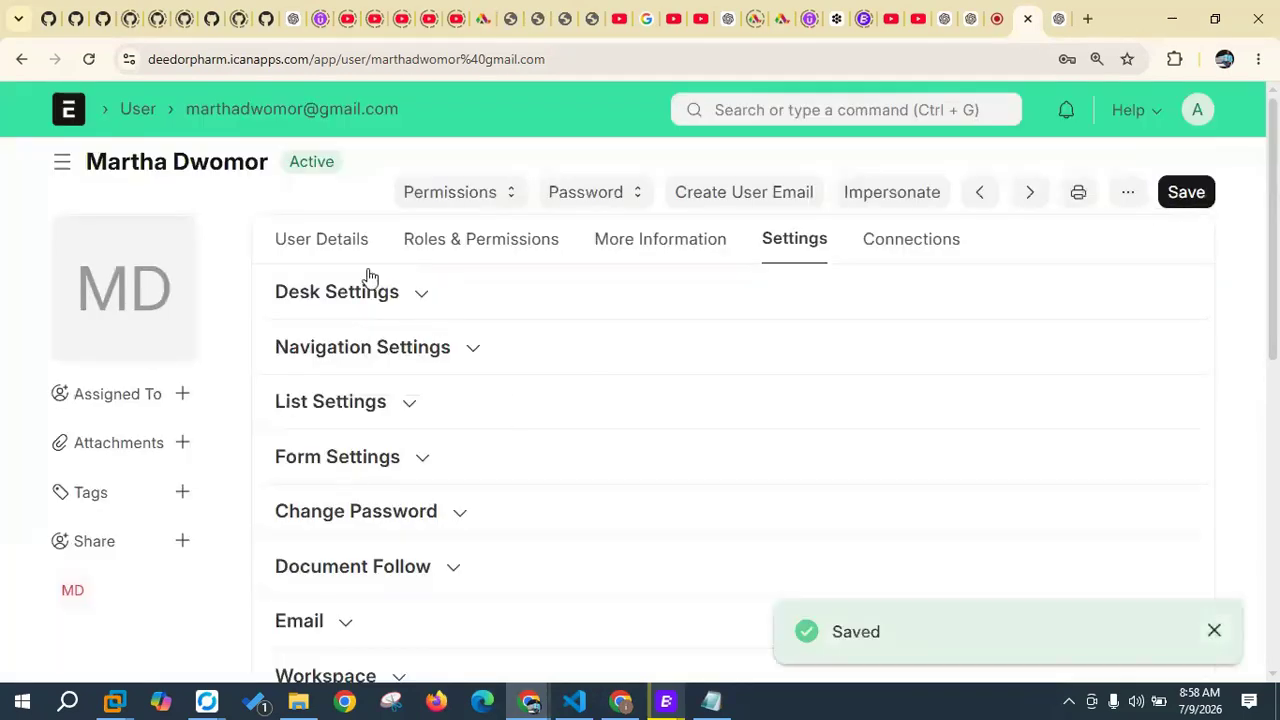
Step: Return to the User list, start a new user, and bring the staff list forward
left_click(145, 116)
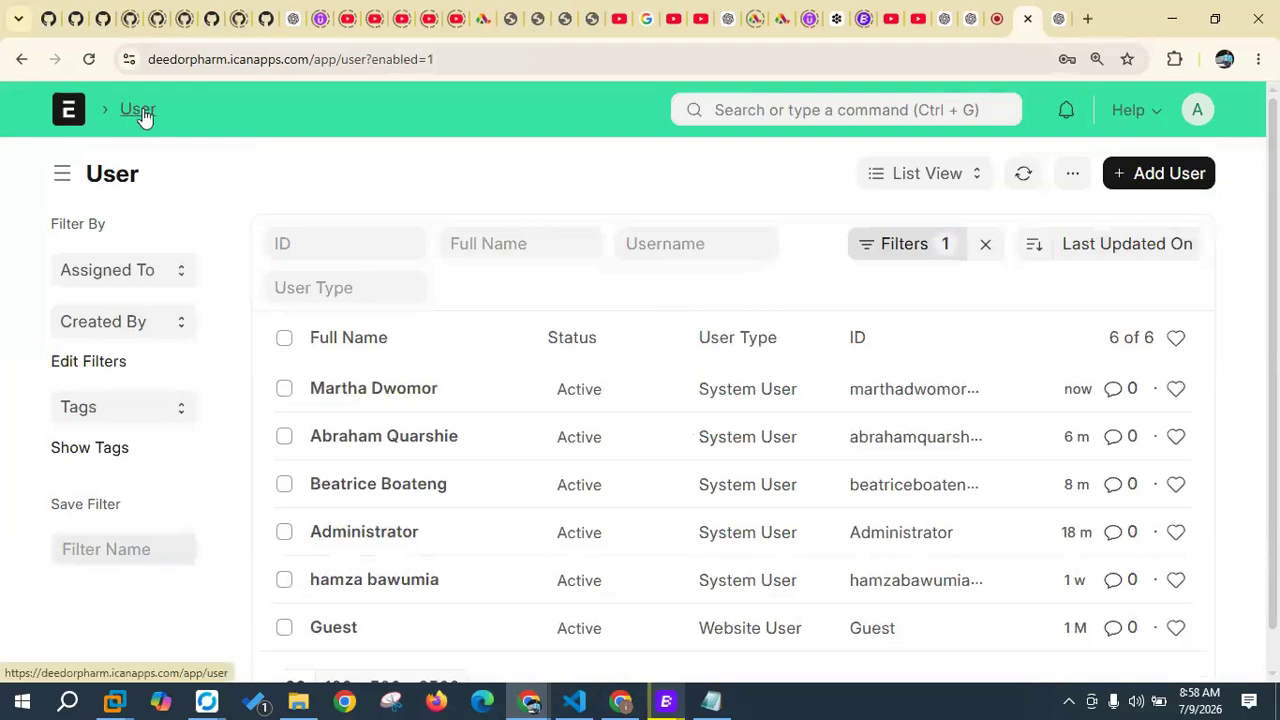
left_click(1157, 176)
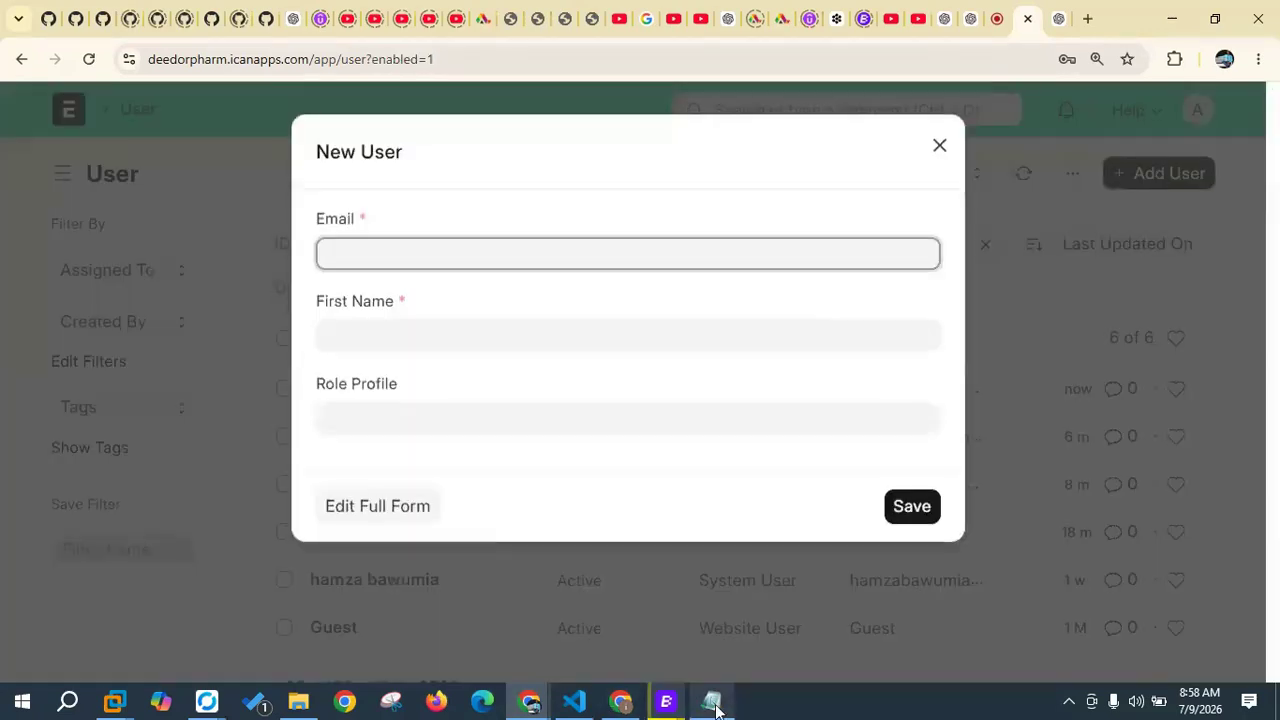
left_click(713, 704)
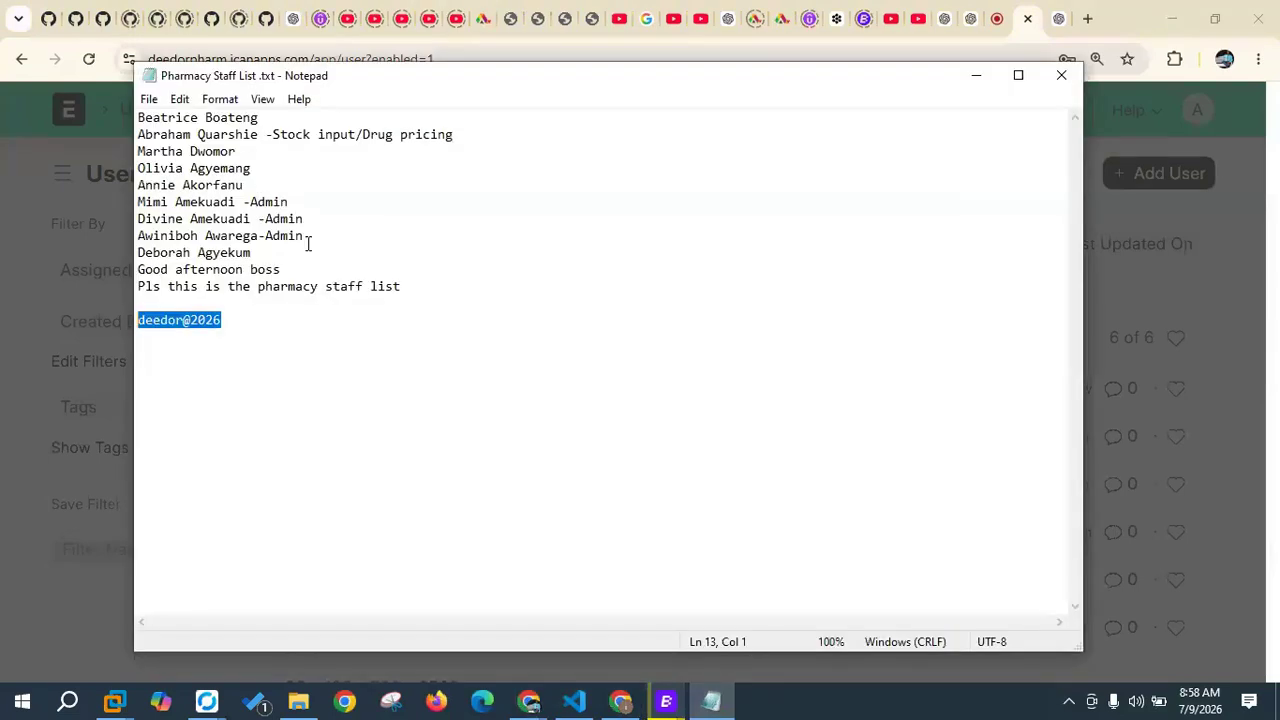
Step: Copy the fourth staff member's full name from line 4 of the Notepad list, then minimise Notepad
left_click(257, 168)
key("ctrl+shift+Left")
key("shift+Left")
key("shift+Left")
key("shift+Left")
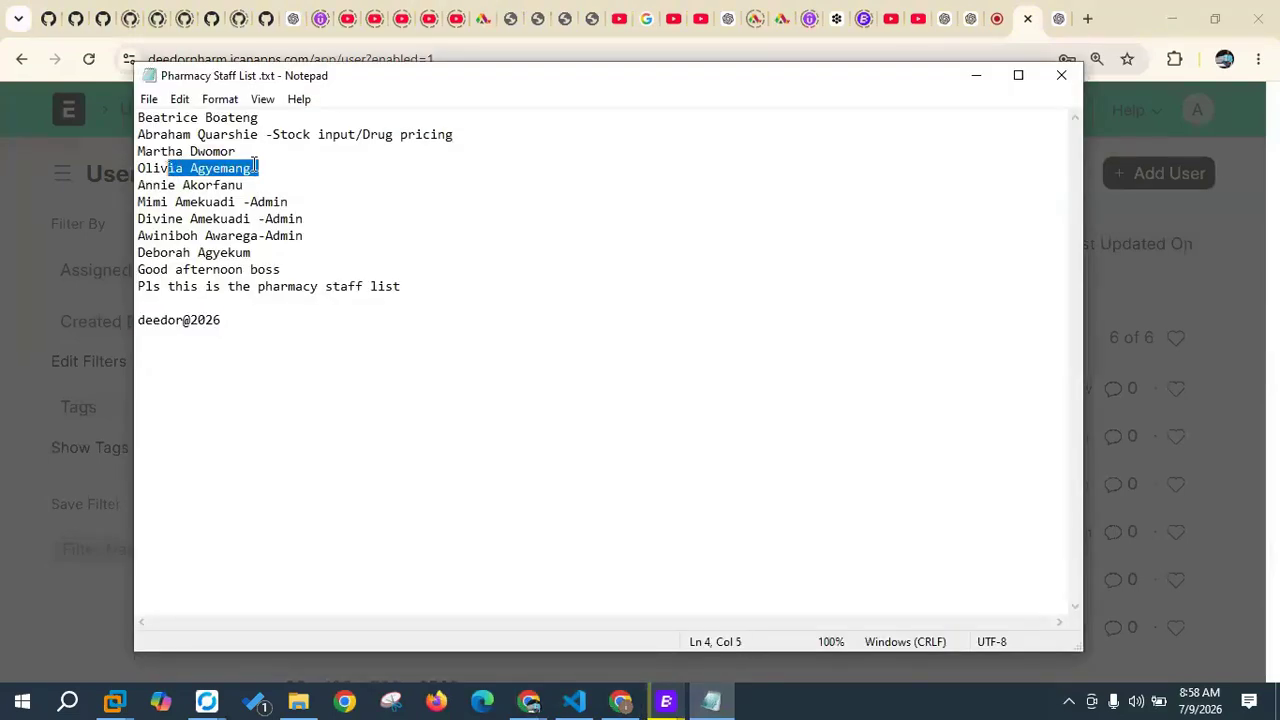
left_click(251, 168)
left_click_drag(251, 168, 146, 168)
right_click(150, 168)
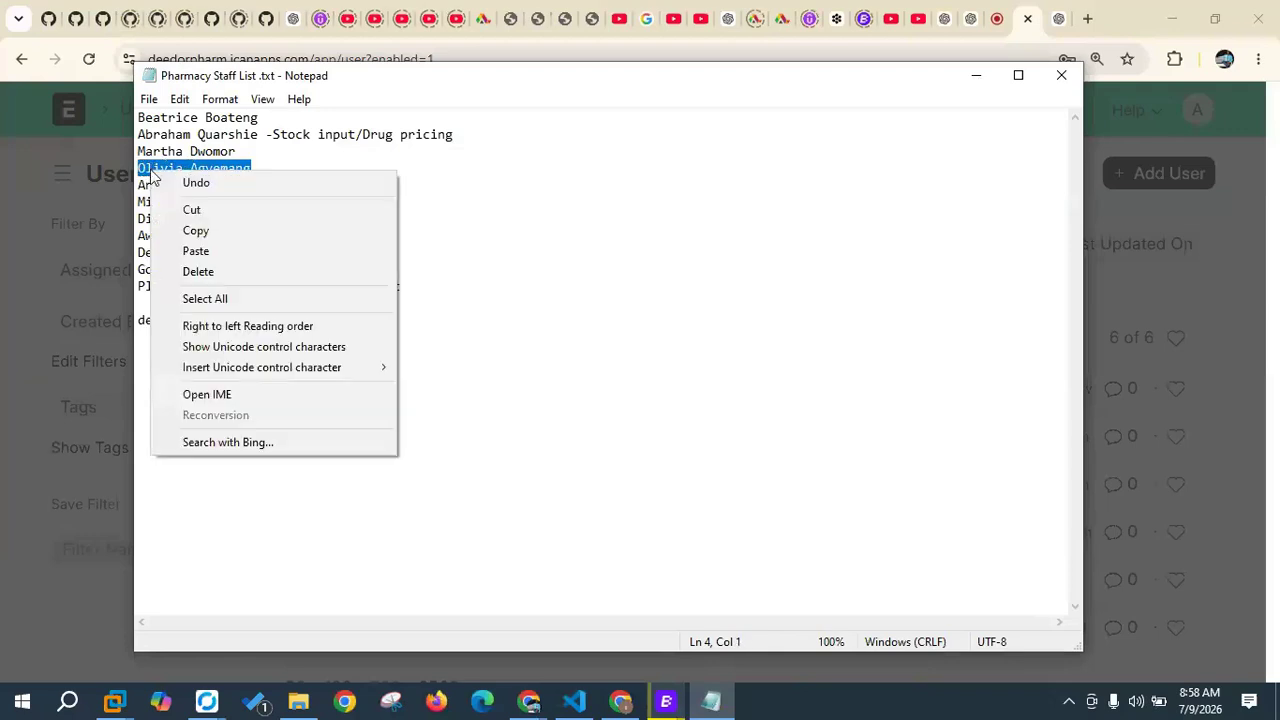
left_click(194, 229)
left_click(968, 85)
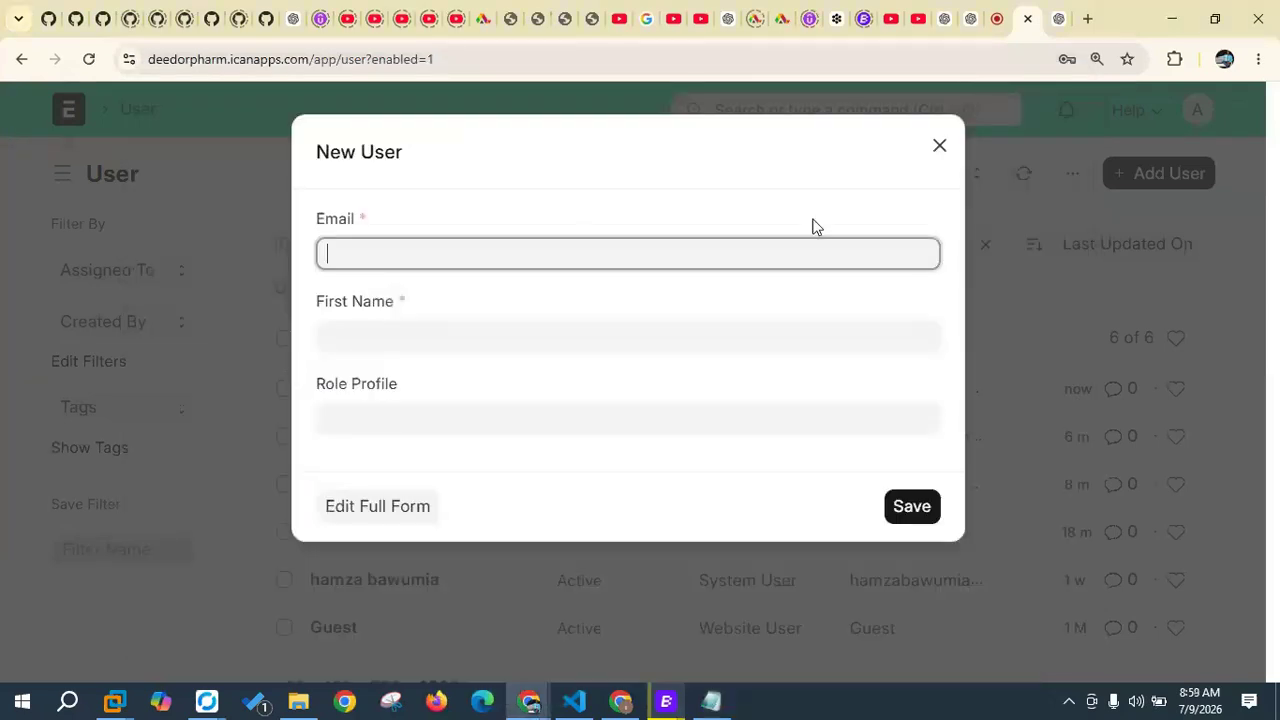
Step: On the full New User form, enter the pasted name as a lowercase first.last username
left_click(388, 520)
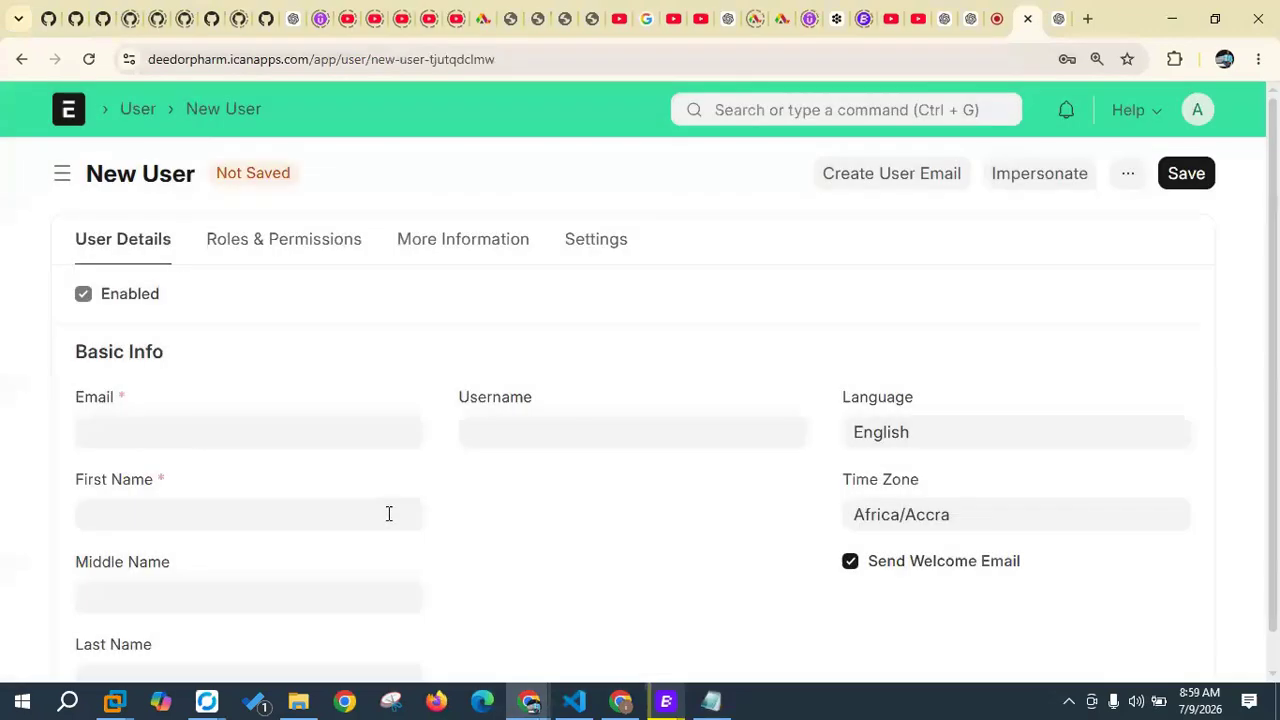
left_click(529, 433)
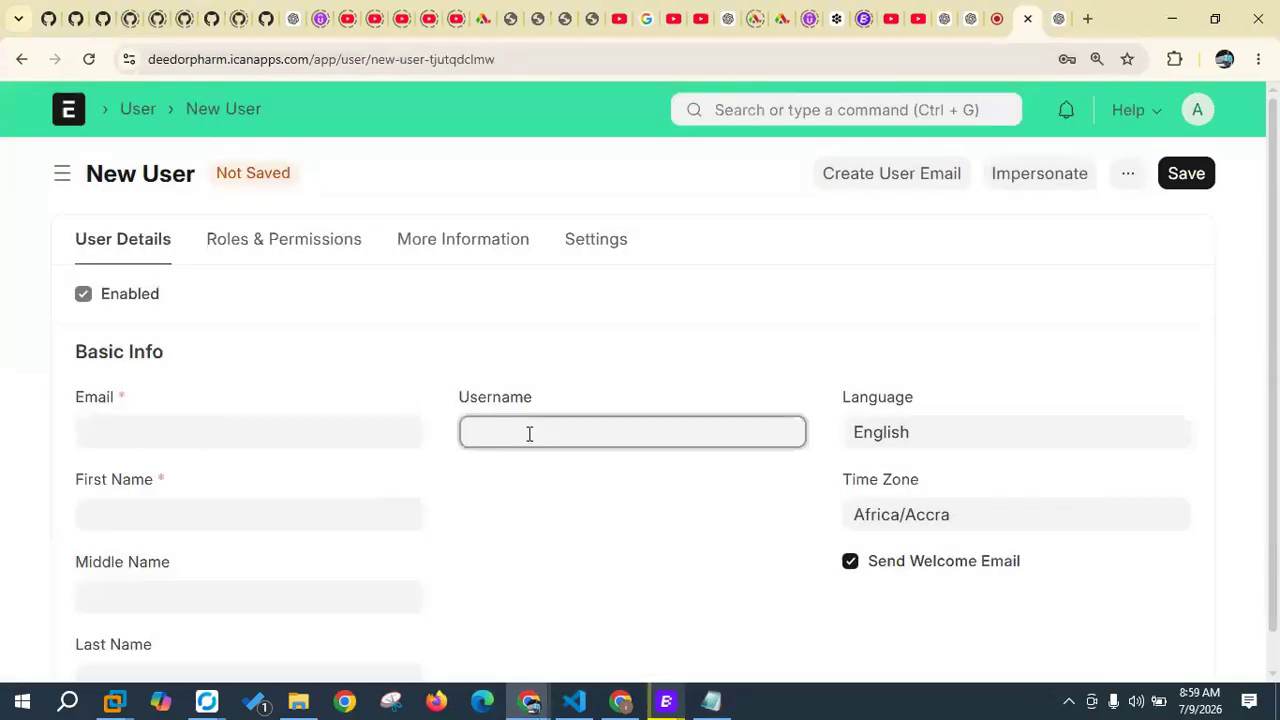
key("ctrl+v")
left_click(529, 432)
key("BackSpace")
key("BackSpace")
type(".a")
left_click(463, 432)
key("Delete")
type("o")
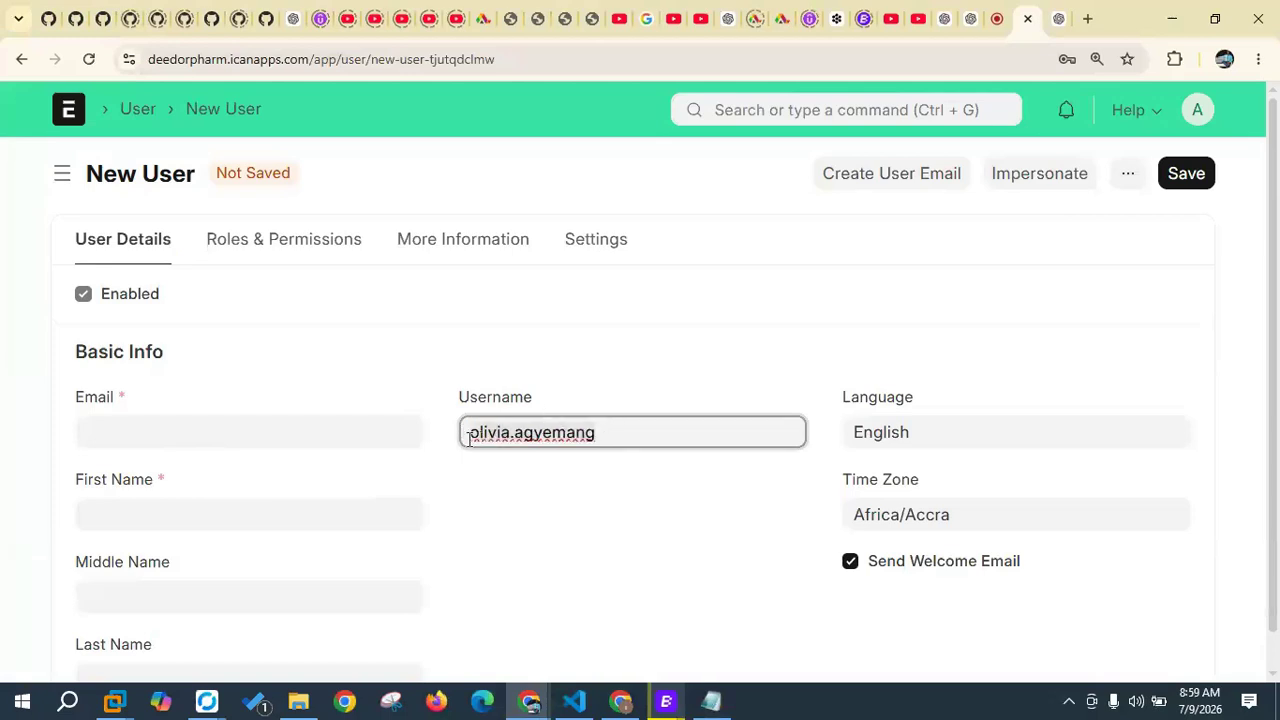
right_click(476, 437)
left_click(437, 266)
Step: Fill the Email field with the username without the dot, as a gmail.com address
left_click(218, 437)
key("ctrl+v")
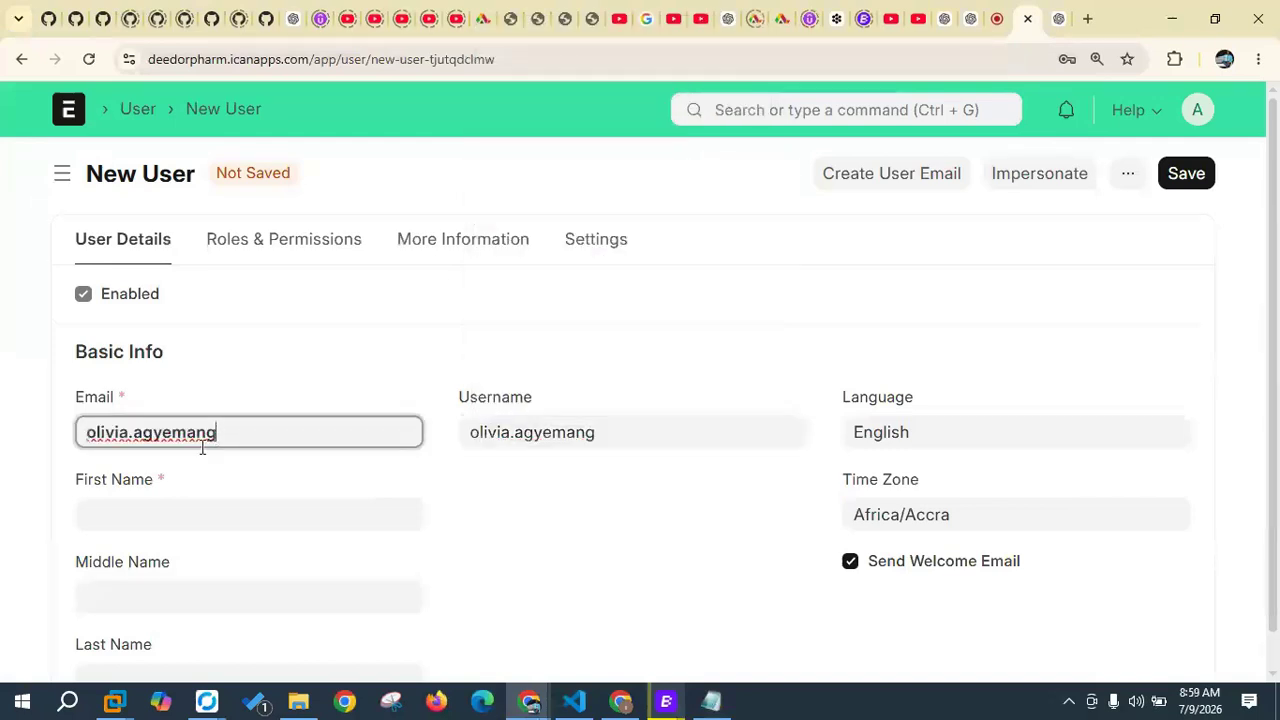
left_click(138, 432)
key("BackSpace")
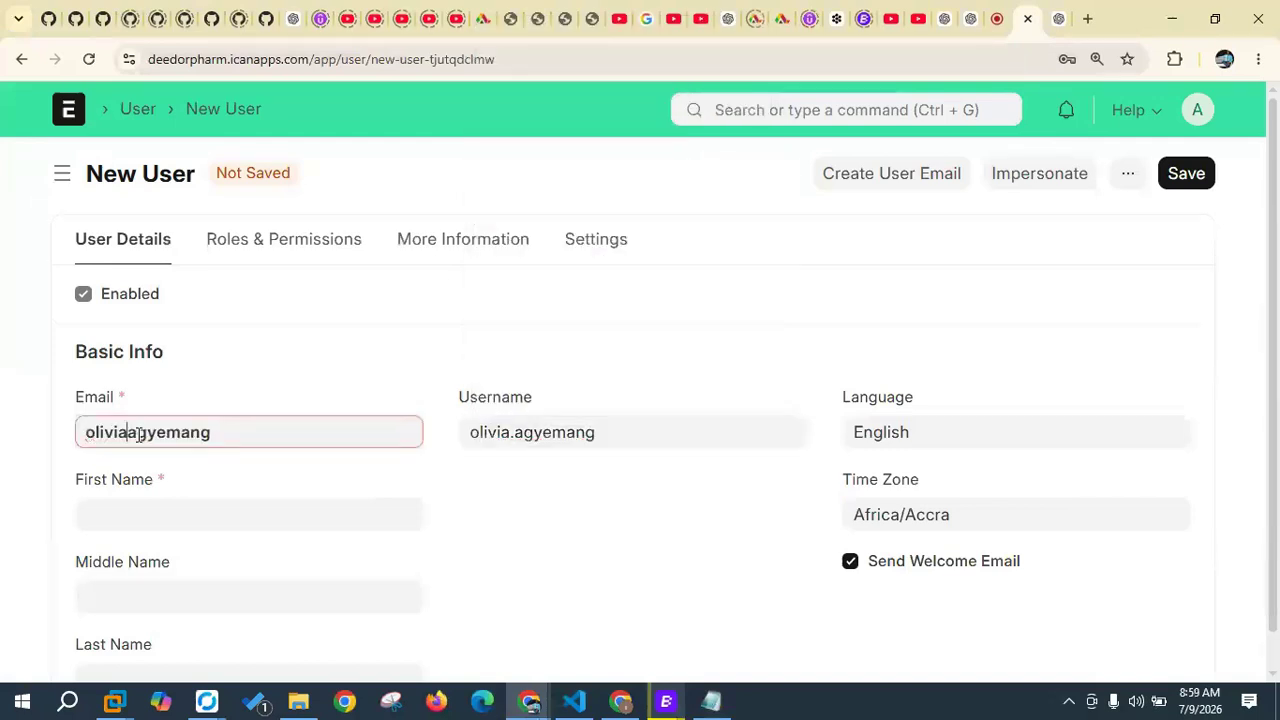
left_click(222, 429)
key("BackSpace")
type("@gmail.com")
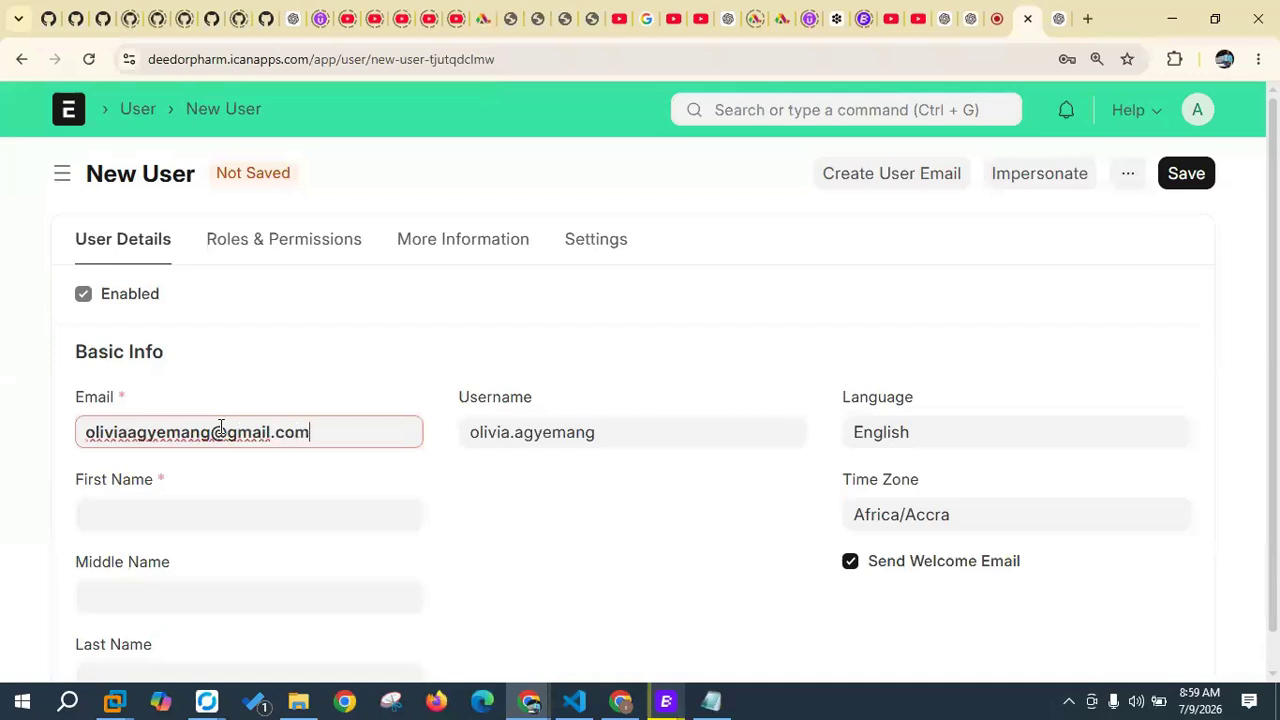
left_click(181, 501)
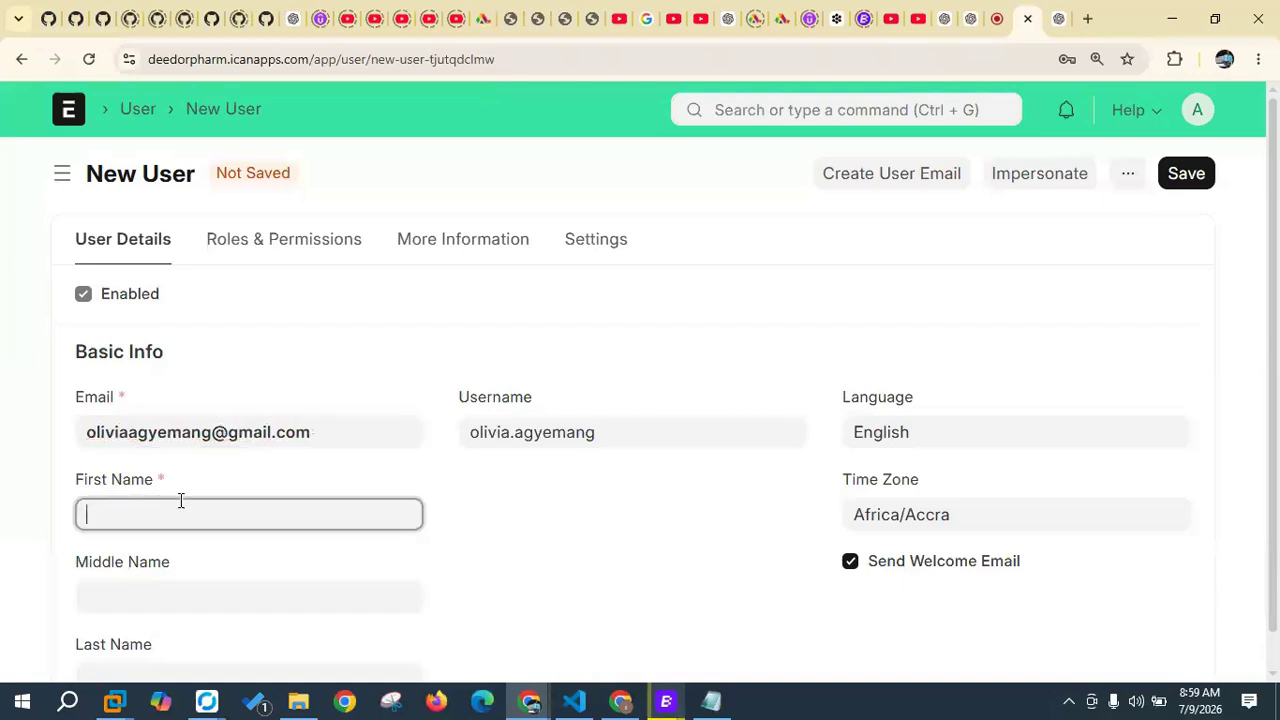
Step: Set First Name to the username's first part with a capital initial
key("ctrl+v")
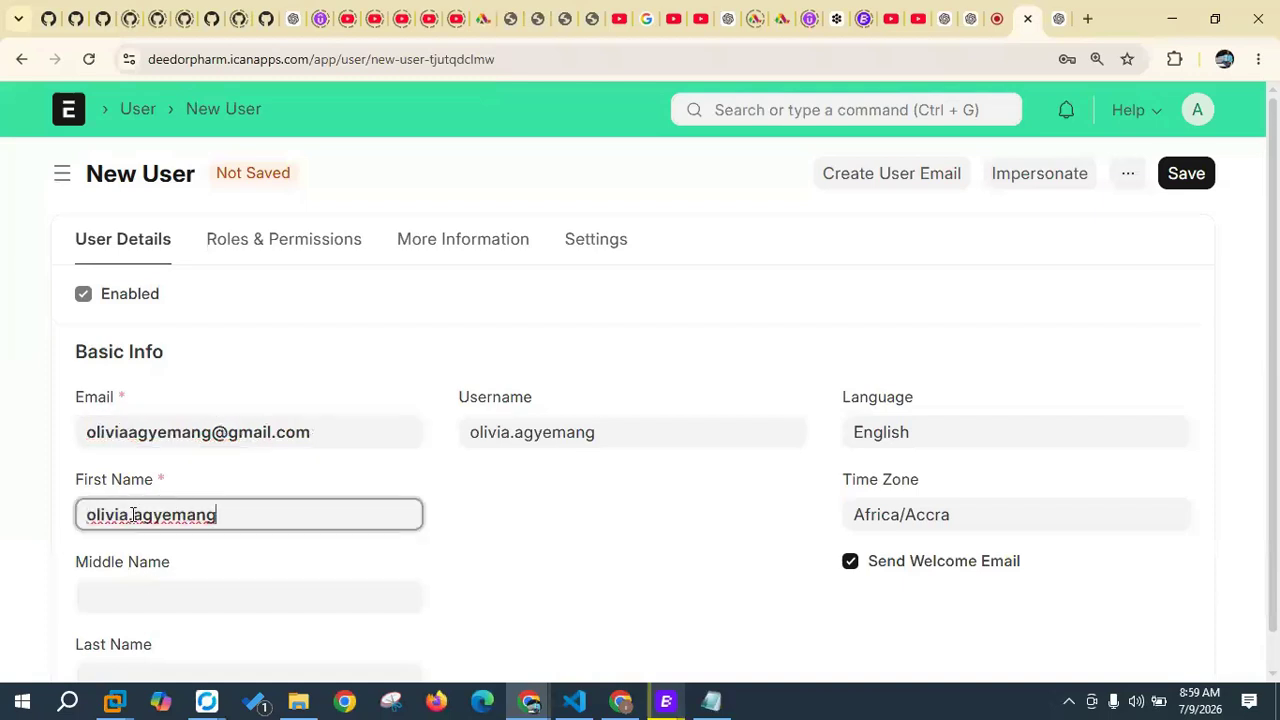
left_click_drag(128, 514, 261, 514)
key("BackSpace")
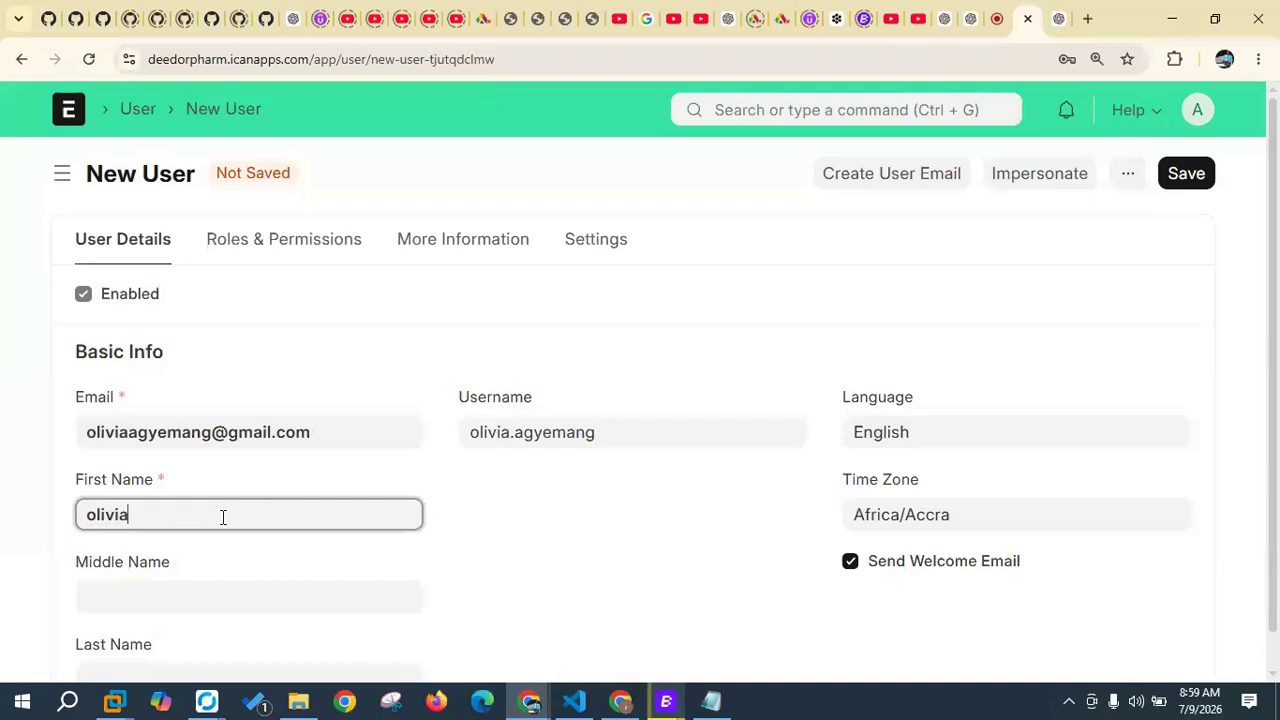
left_click(87, 513)
type("O")
key("Delete")
Step: Fill Last Name from the pasted username with a capitalised initial
scroll(107, 592, "down", 1)
left_click(124, 637)
key("ctrl+v")
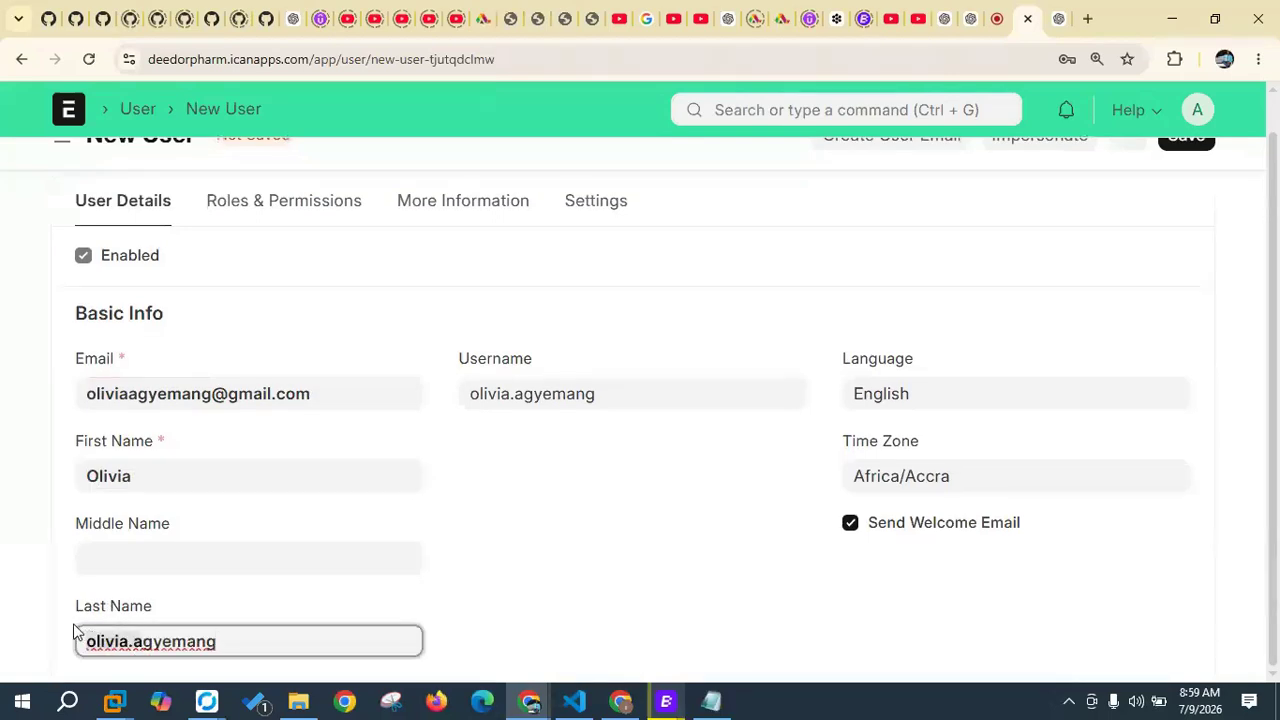
type("A")
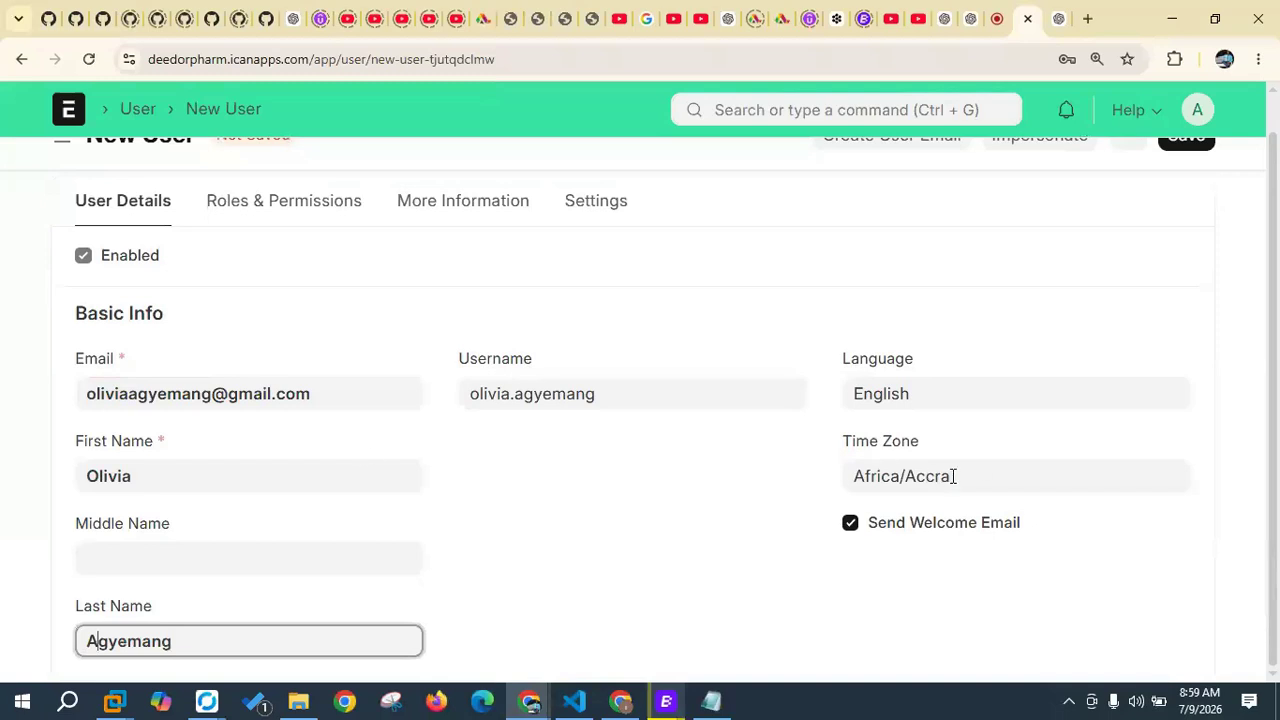
scroll(545, 425, "up", 1)
Step: Save the user, dismiss the no-roles warning, grant the Sales User role, and save again
left_click(1186, 174)
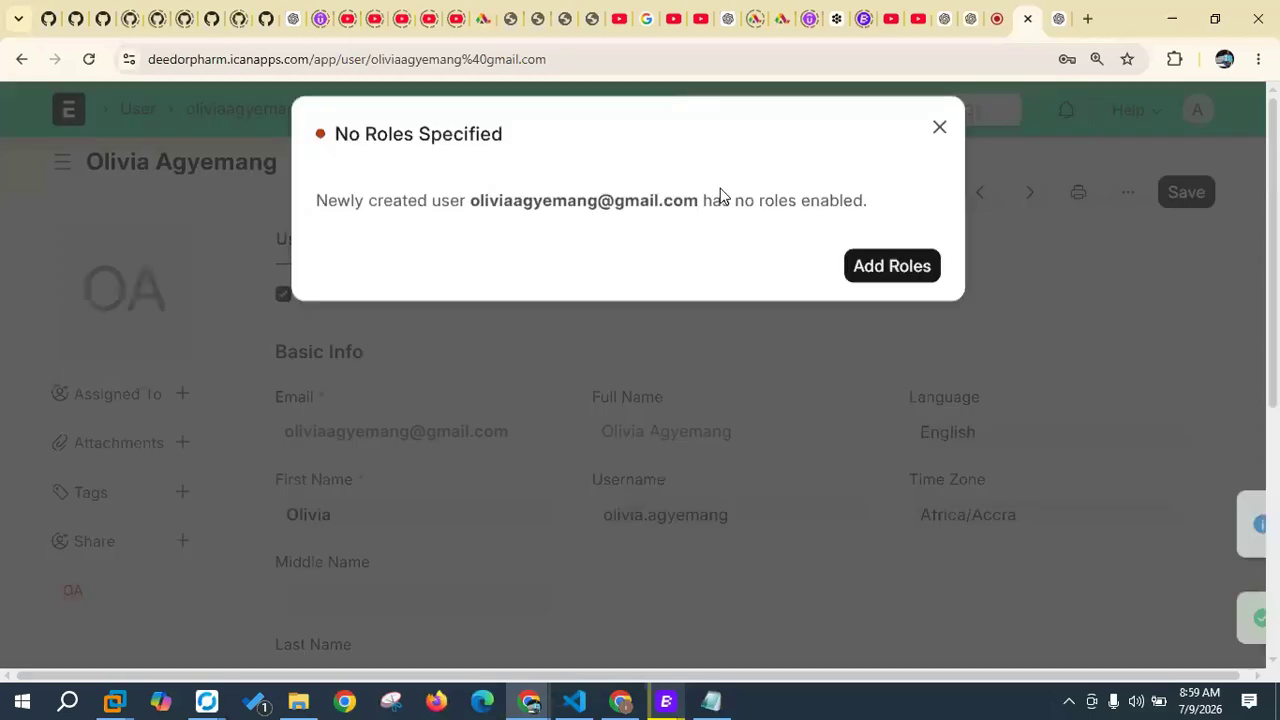
left_click(939, 147)
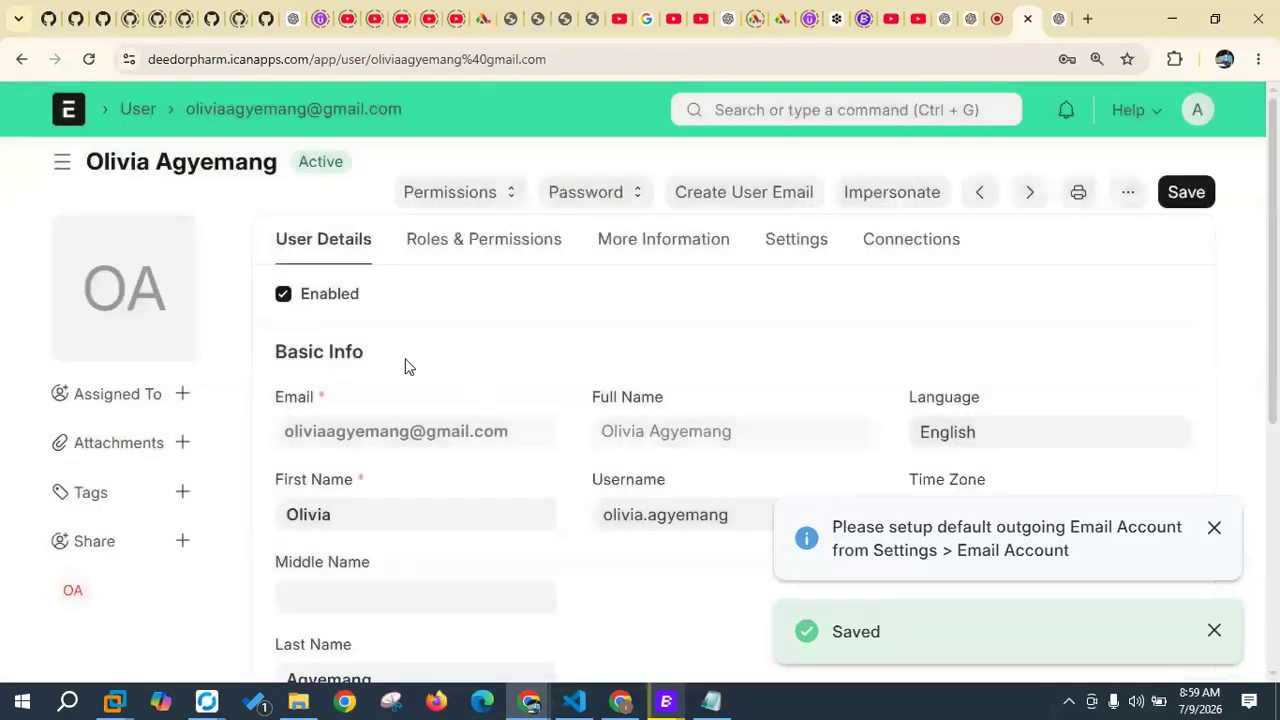
left_click(505, 258)
scroll(460, 370, "down", 2)
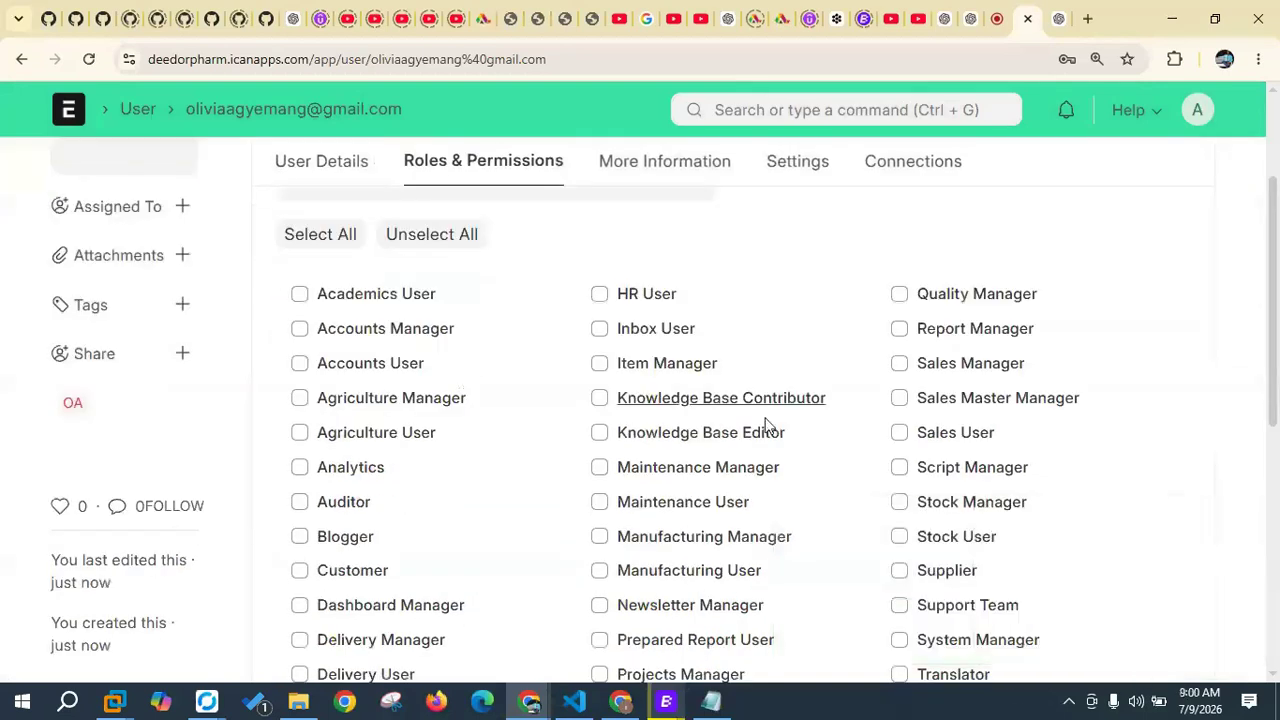
left_click(900, 432)
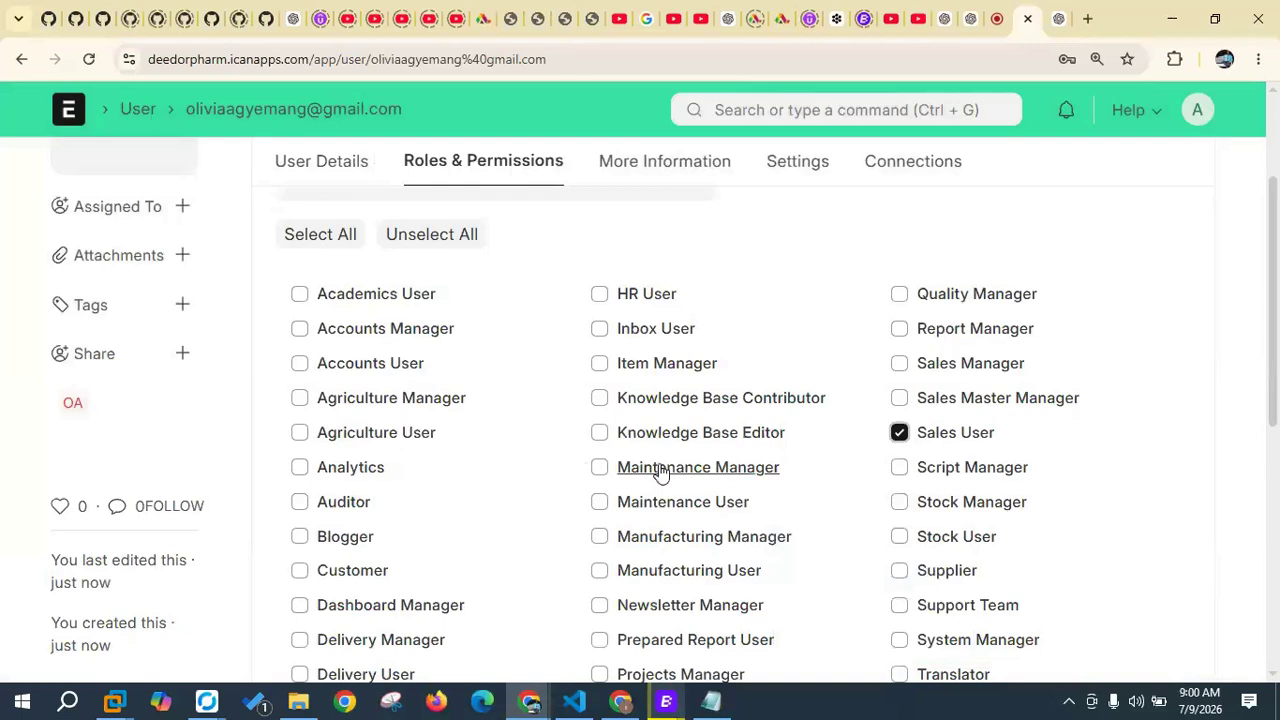
scroll(640, 490, "down", 2)
scroll(500, 480, "up", 2)
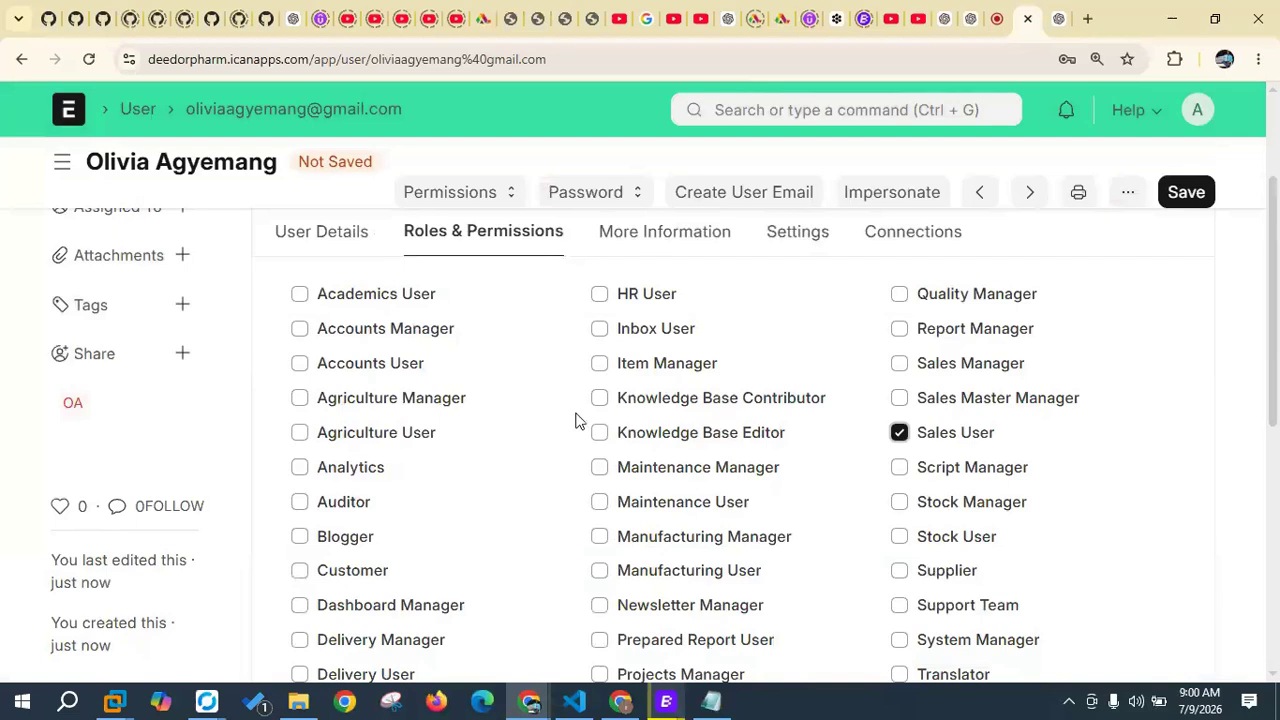
scroll(576, 421, "down", 3)
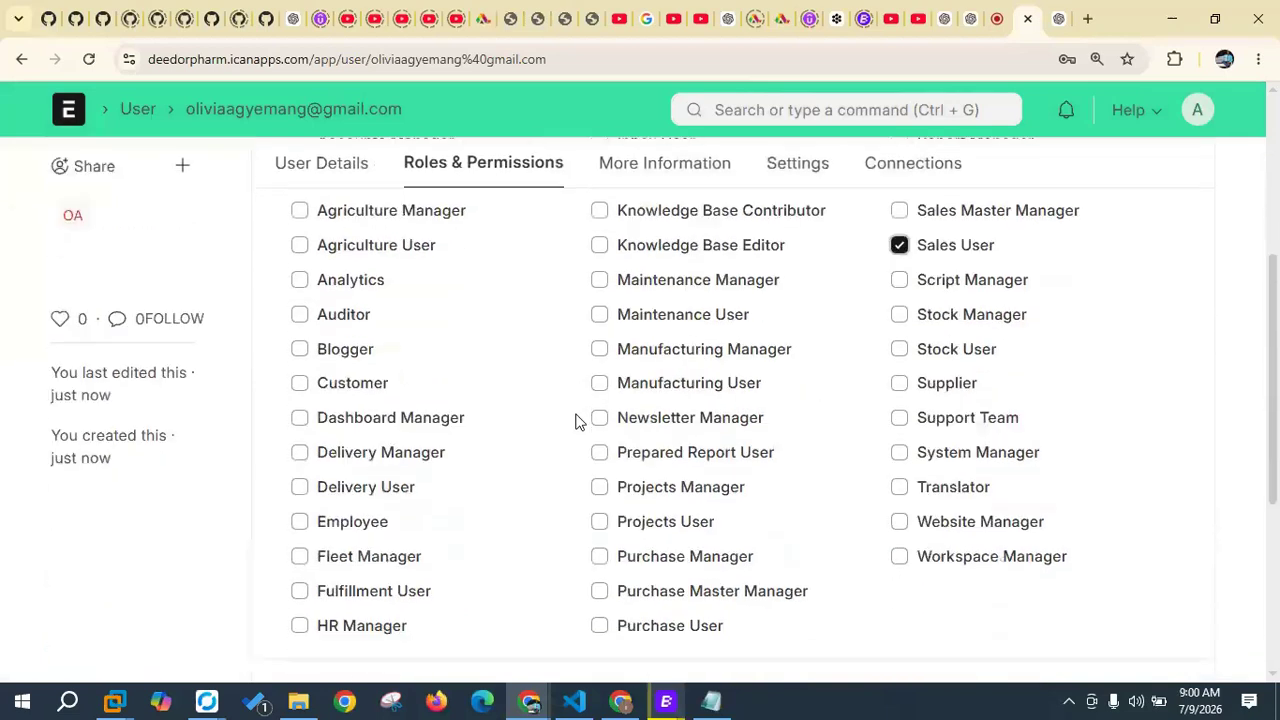
scroll(576, 421, "up", 3)
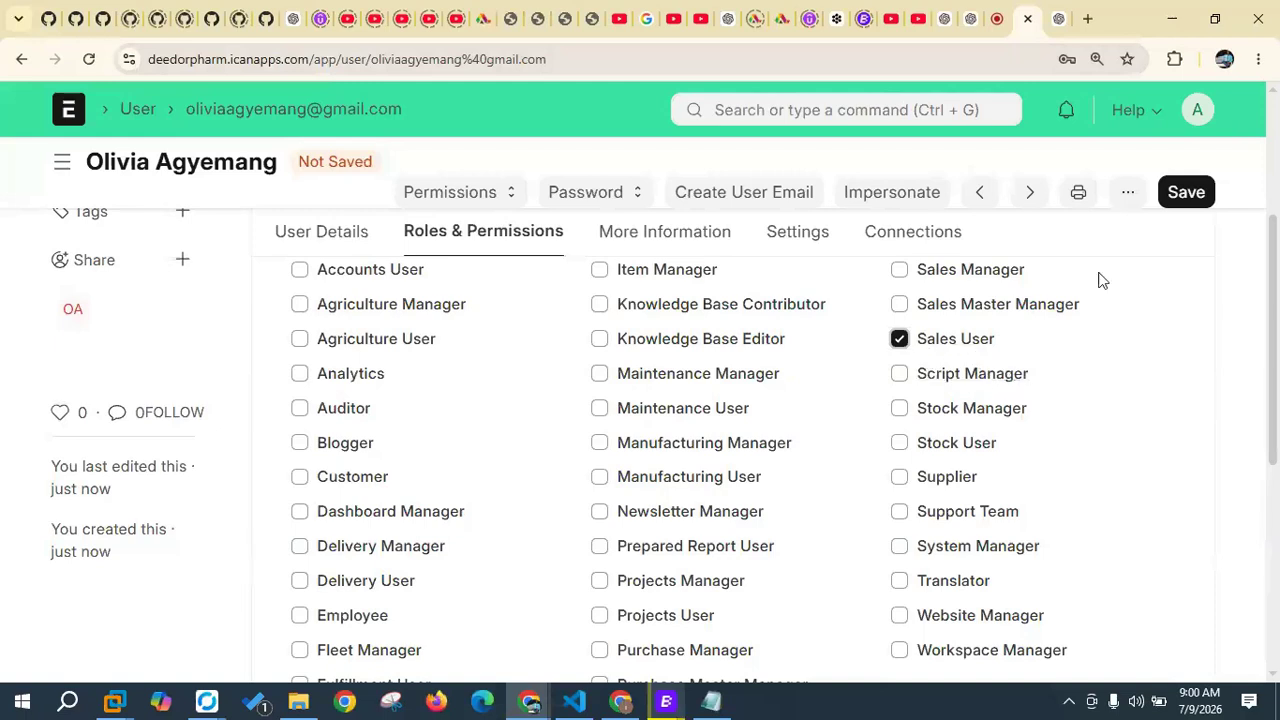
left_click(1186, 195)
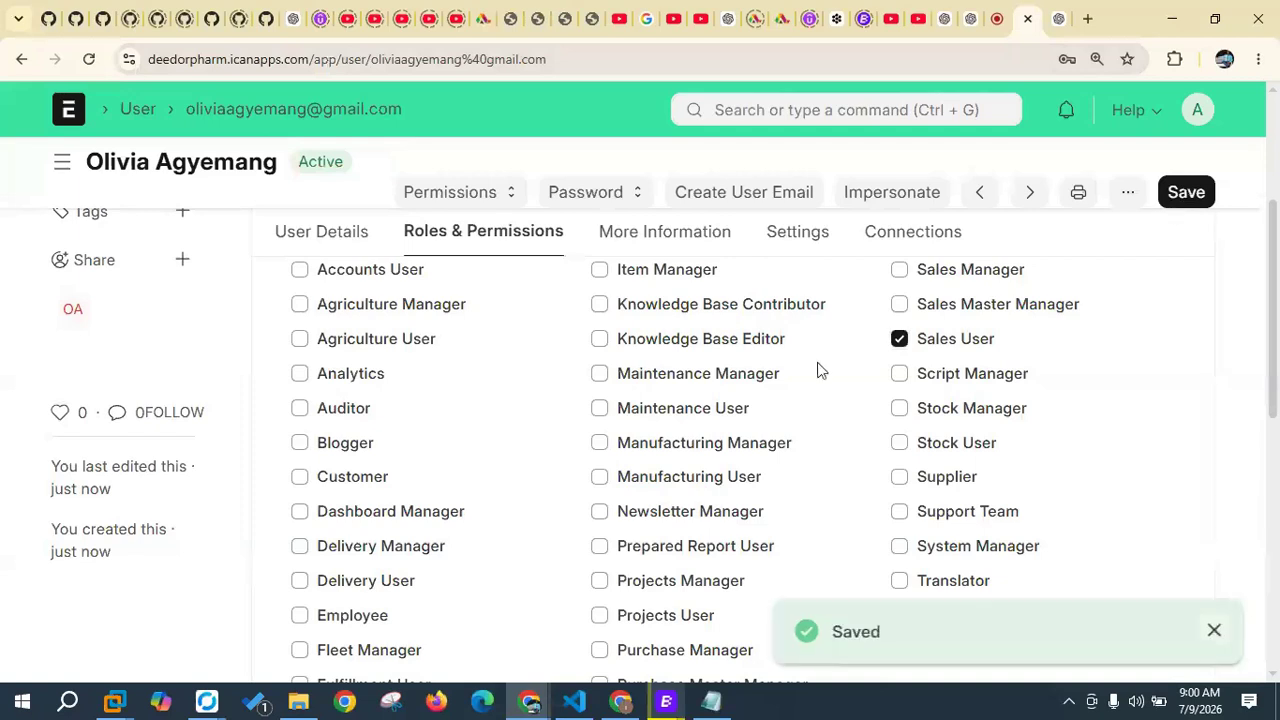
Step: Expand the Change Password section and copy the staff password from the Notepad list
left_click(811, 238)
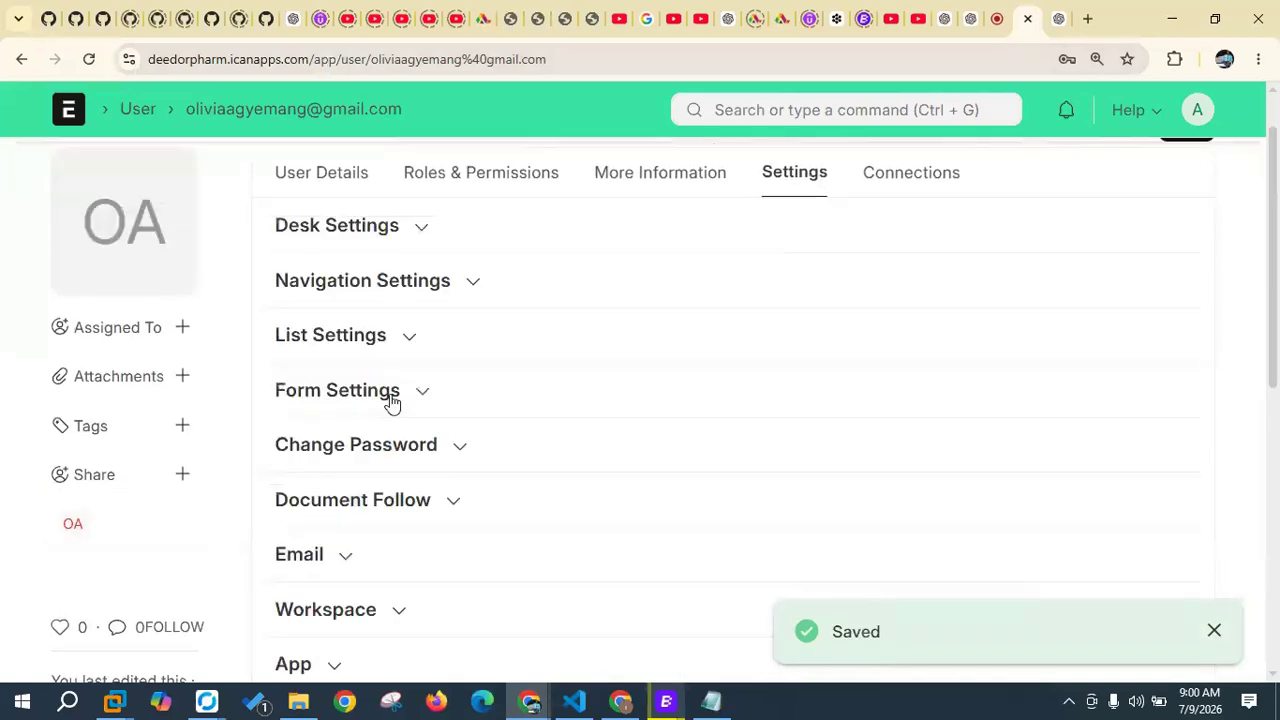
left_click(336, 450)
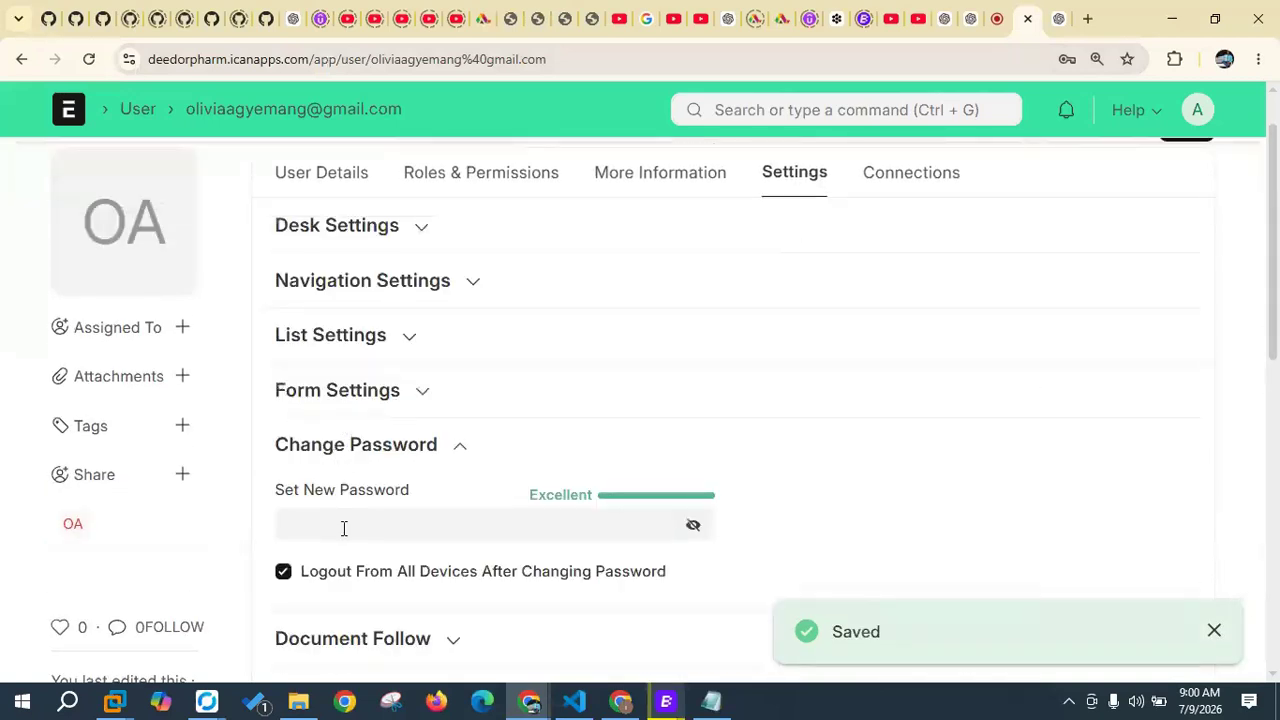
left_click(712, 701)
left_click_drag(224, 320, 128, 310)
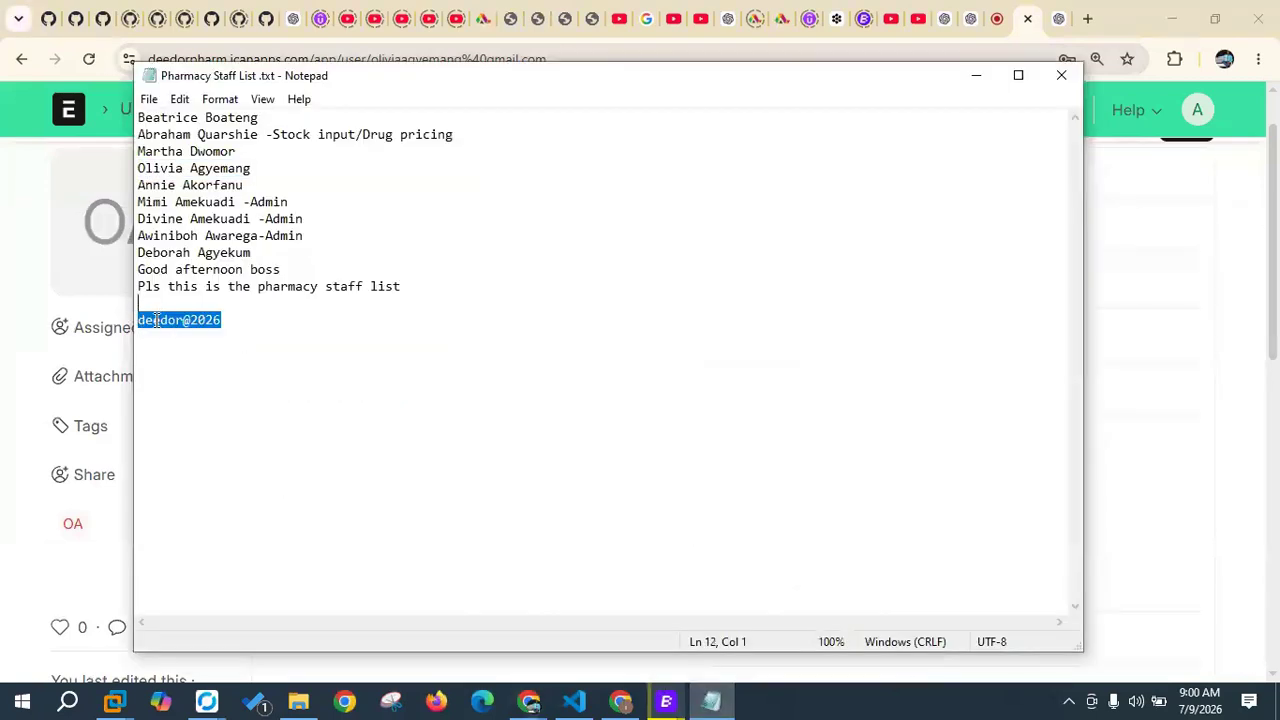
right_click(156, 320)
left_click(189, 380)
left_click(979, 78)
Step: Paste the copied password as the new password, save, and return to the User list
left_click(389, 519)
key("ctrl+v")
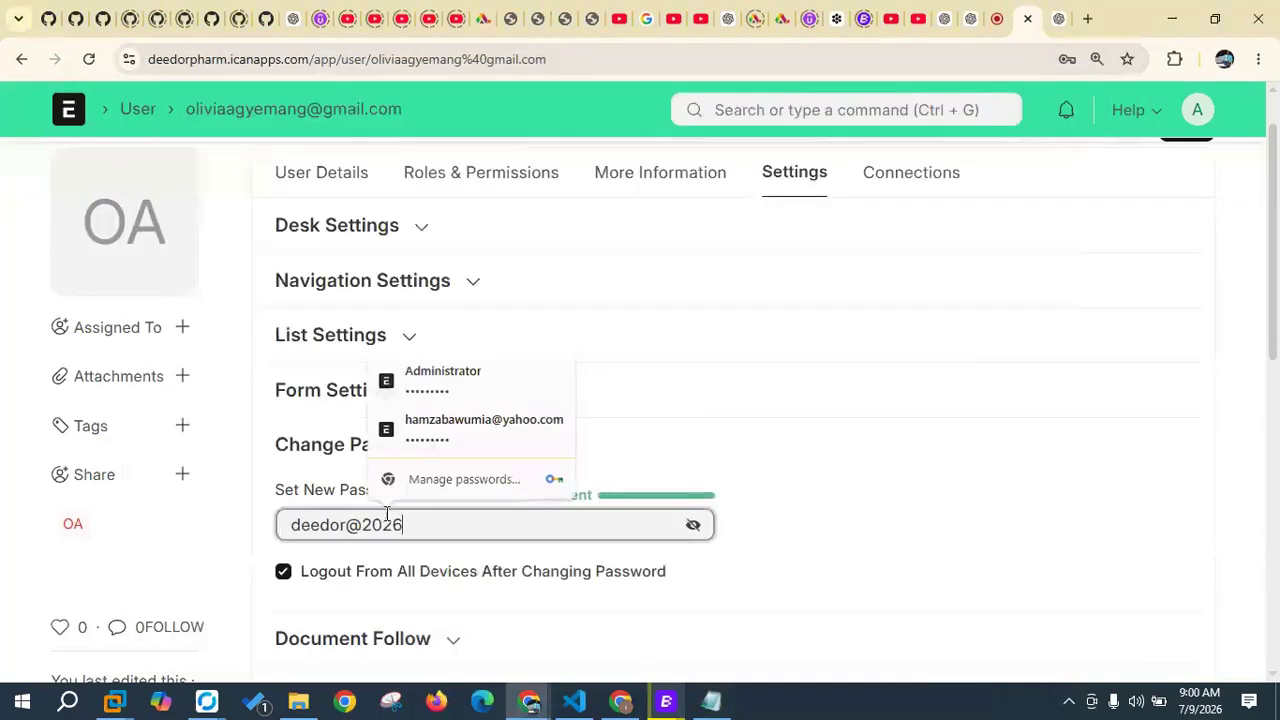
scroll(1040, 283, "up", 1)
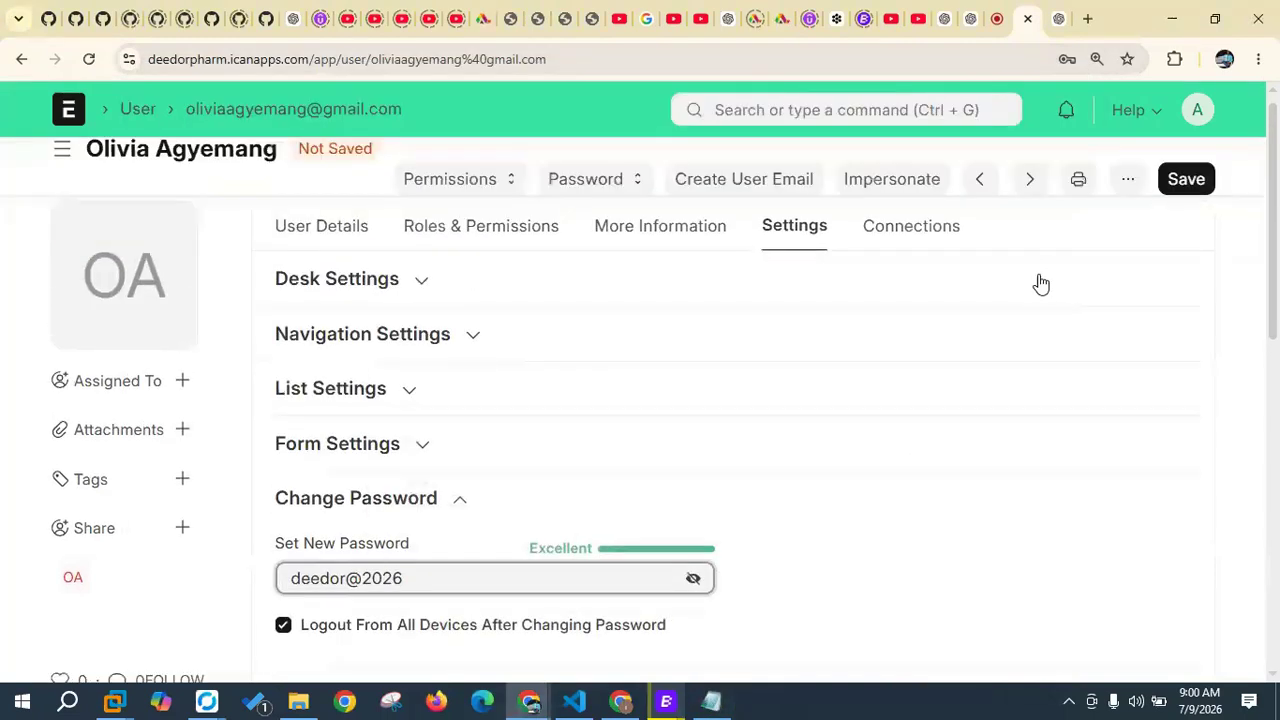
left_click(1186, 190)
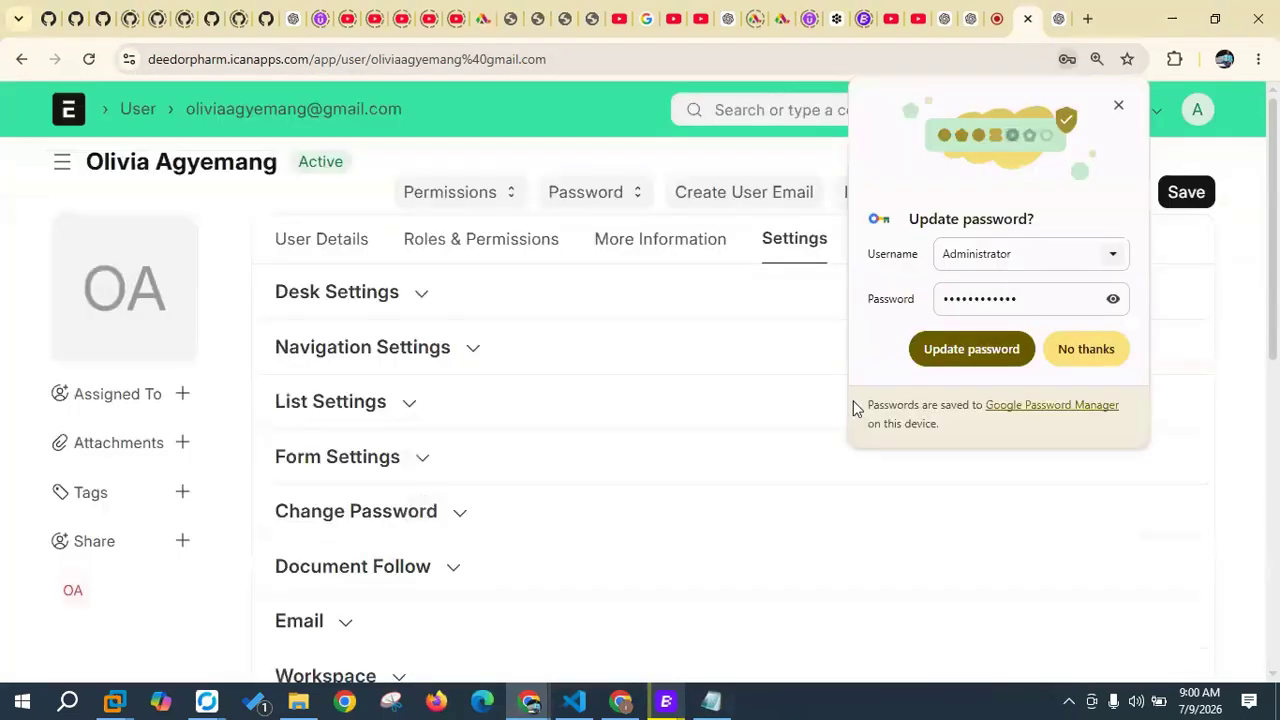
left_click(132, 108)
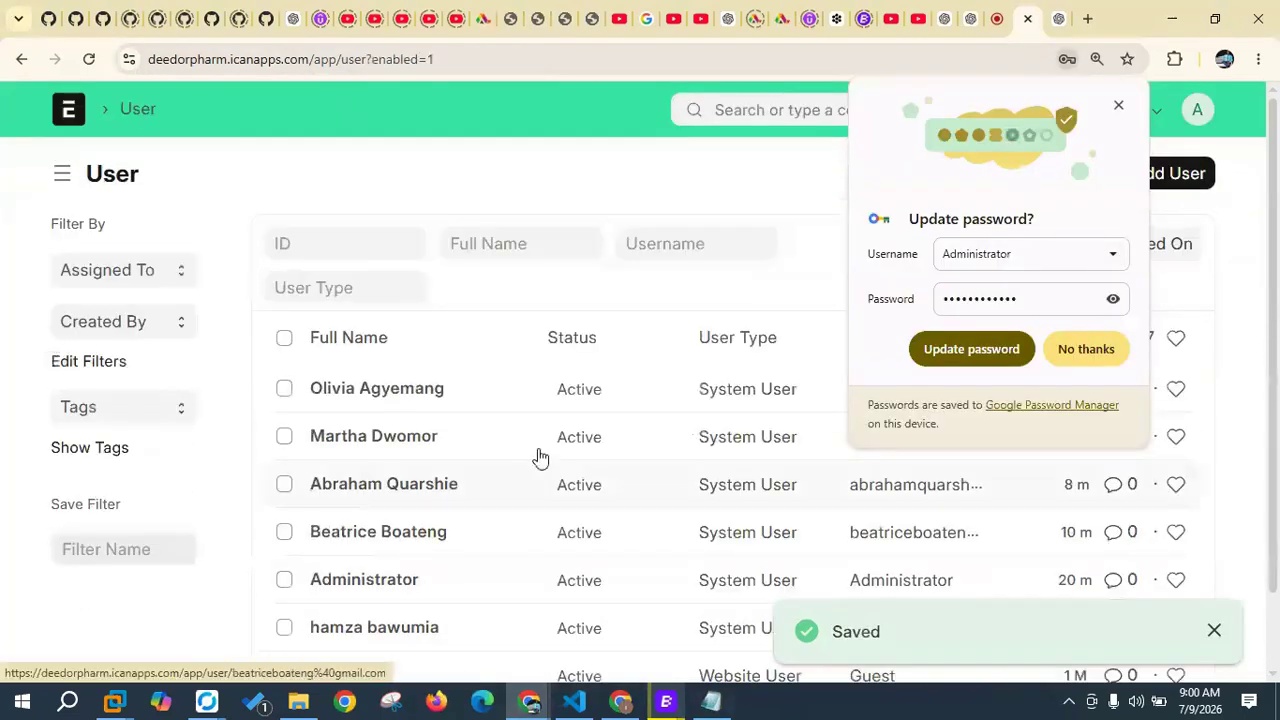
left_click(1083, 352)
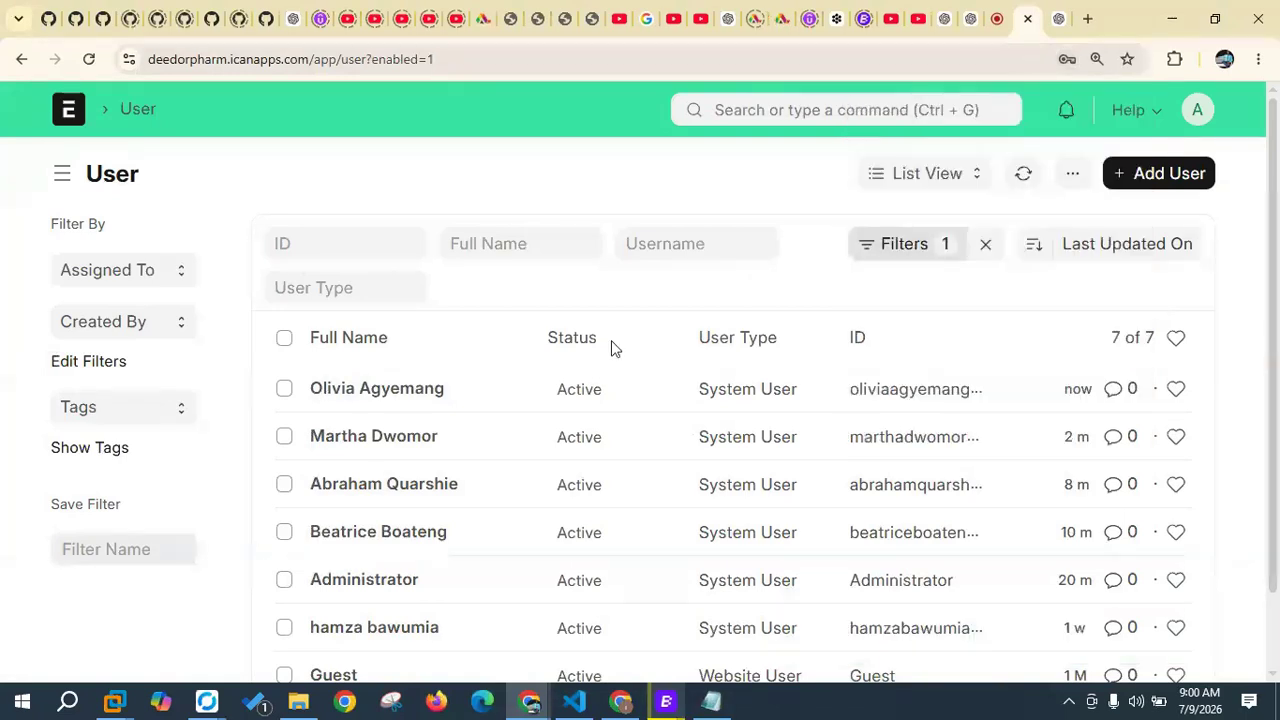